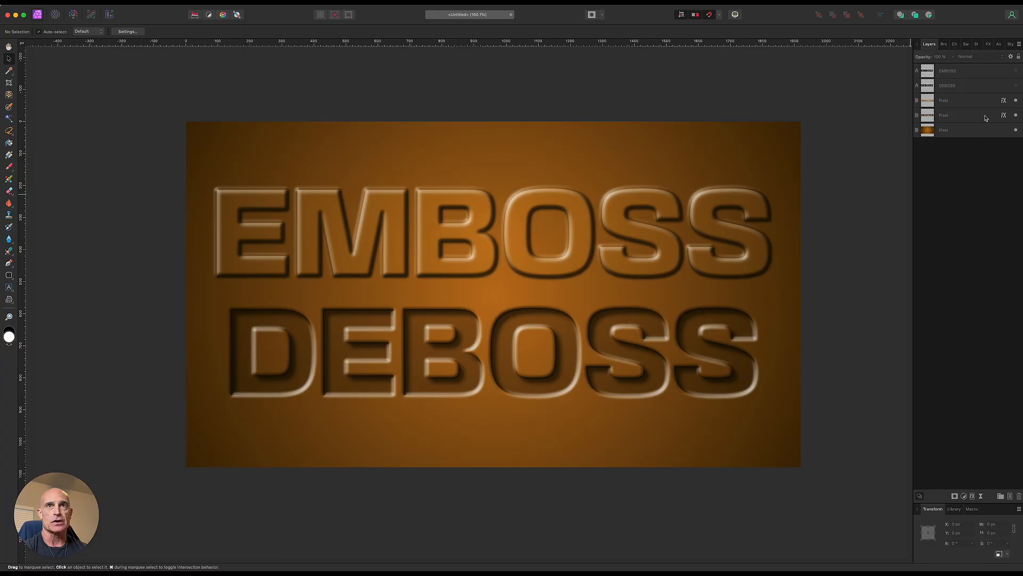
Delete the two existing embossed and debossed pixel layers, and show only the EMBOSS text layer above the brown background.
{"action": "left_click", "coordinate": [970, 102]}
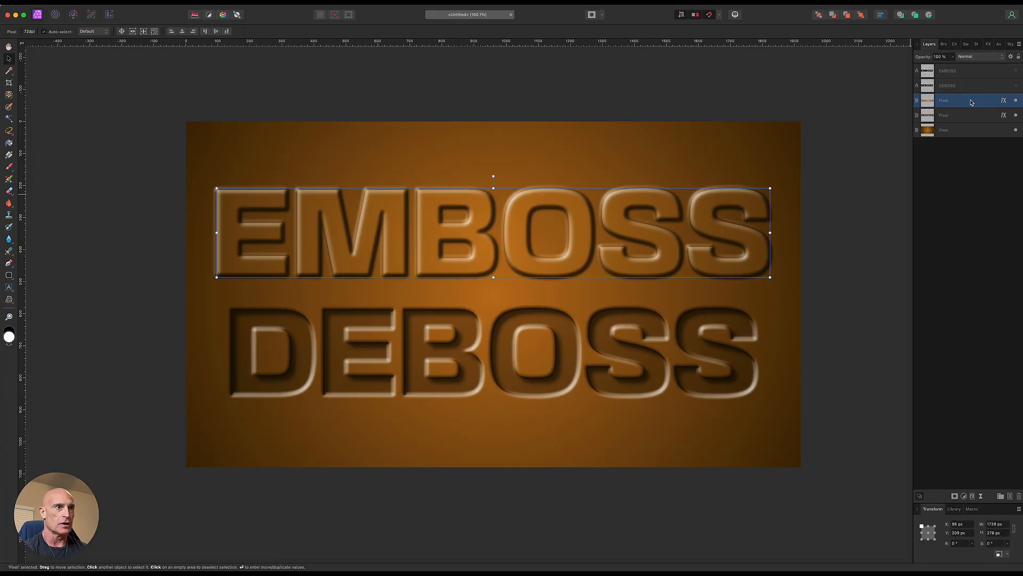
{"action": "key", "text": "Delete"}
{"action": "key", "text": "Delete"}
{"action": "left_click", "coordinate": [1016, 70]}
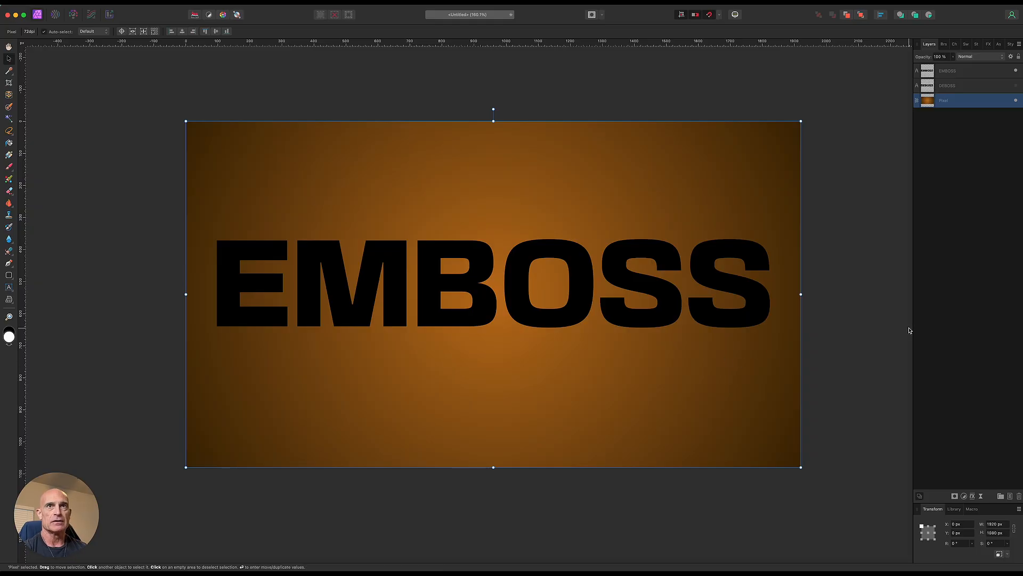
{"action": "left_click", "coordinate": [1016, 86]}
{"action": "left_click", "coordinate": [1015, 86]}
{"action": "left_click", "coordinate": [959, 70]}
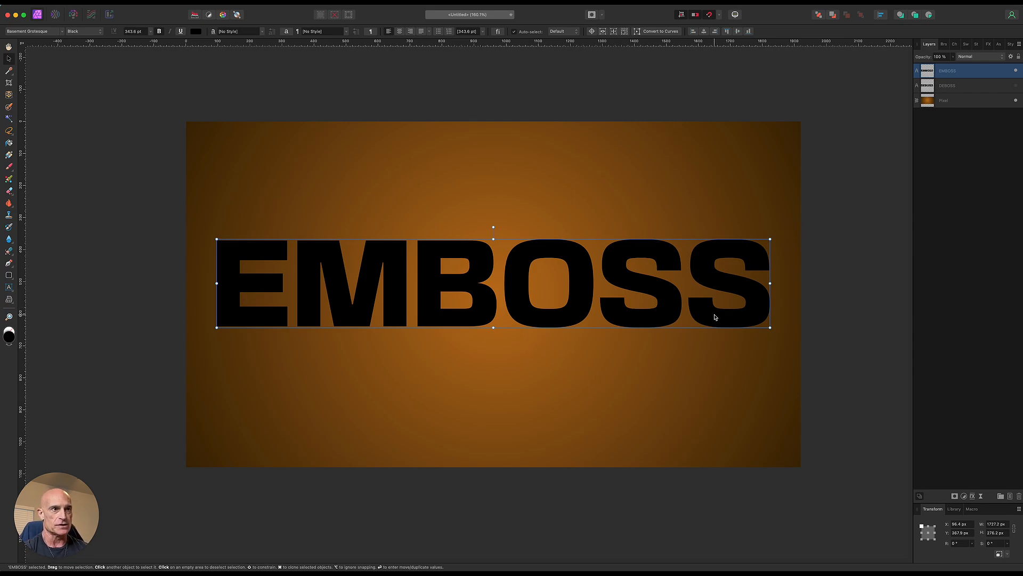
Copy the EMBOSS-shaped area of the brown background layer onto a new pixel layer, using the text's outline as the selection, and deselect.
{"action": "left_click", "coordinate": [961, 102]}
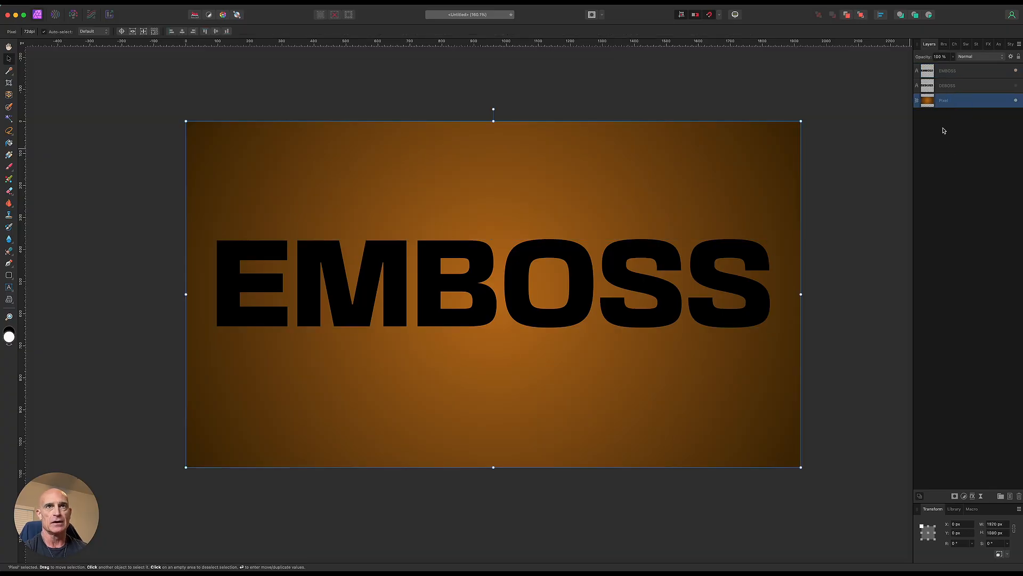
{"action": "left_click", "coordinate": [927, 70], "text": "super"}
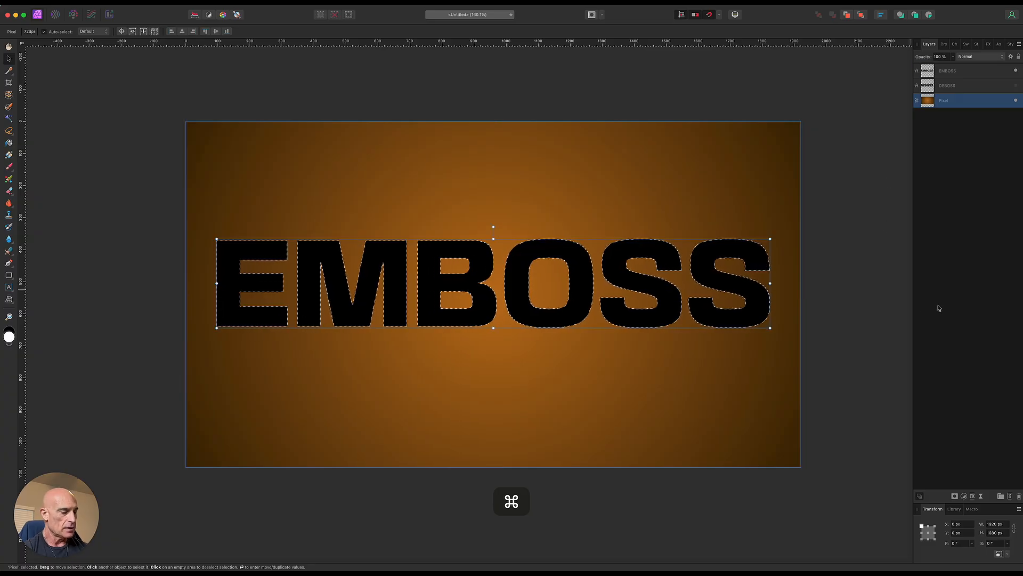
{"action": "key", "text": "super+c"}
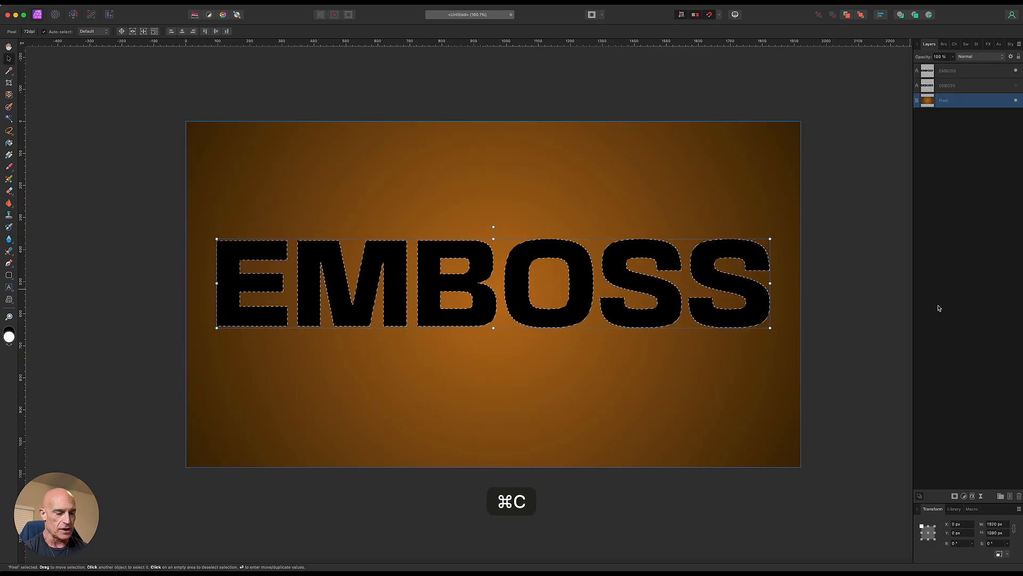
{"action": "key", "text": "super+v"}
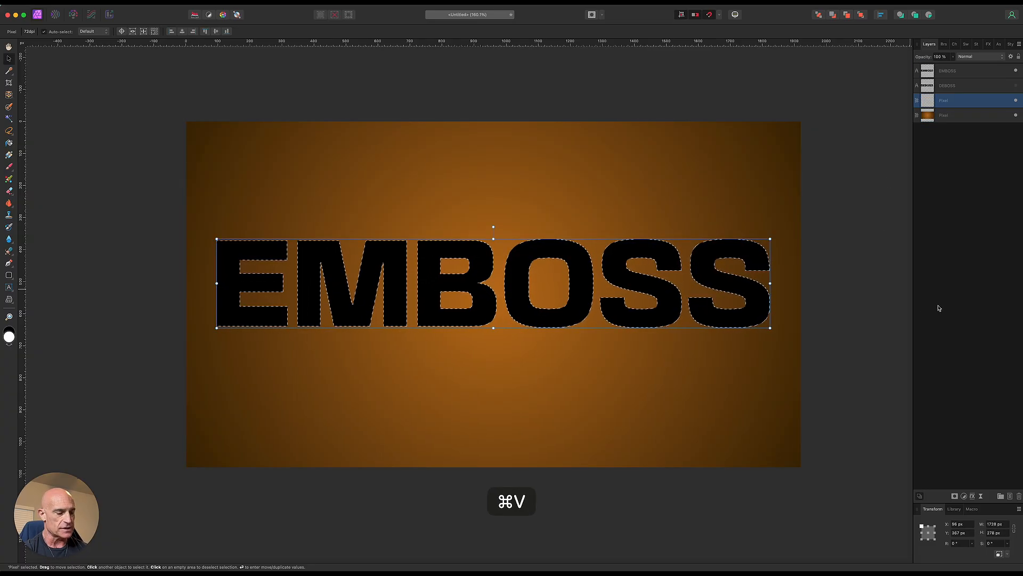
{"action": "key", "text": "super+d"}
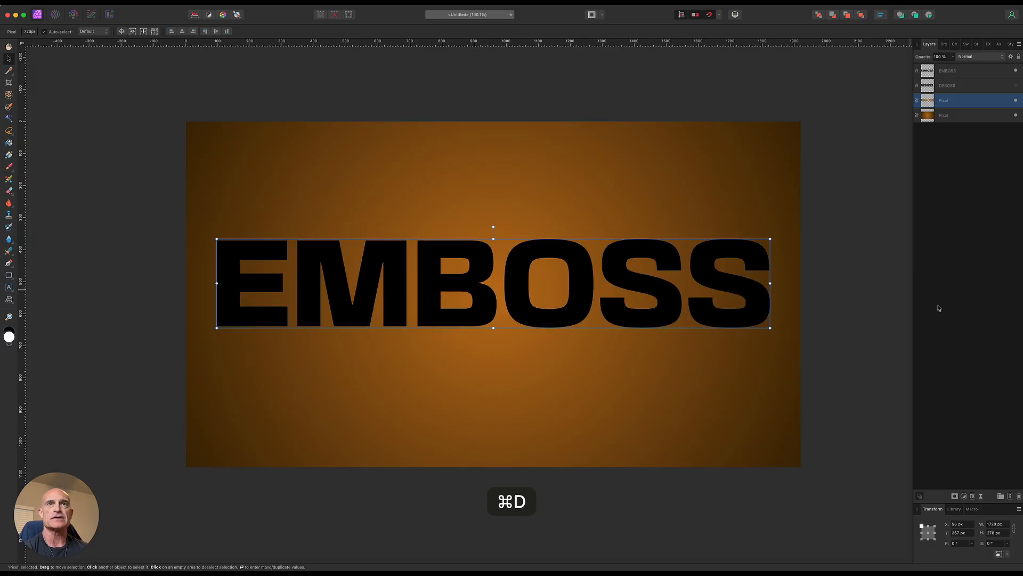
Hide the EMBOSS text layer and check the letter cutout by temporarily hiding the background layer.
{"action": "left_click", "coordinate": [1016, 72]}
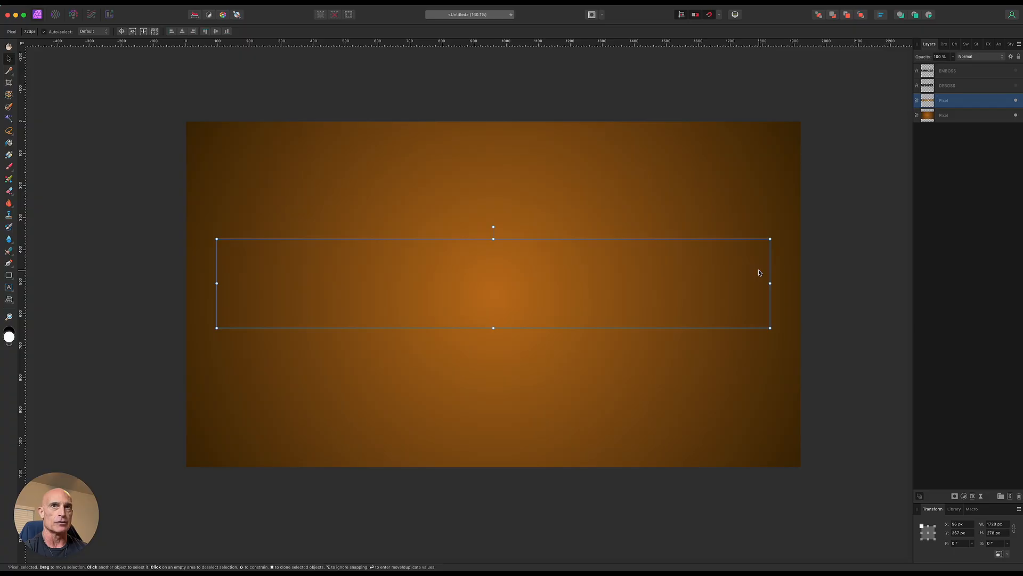
{"action": "left_click", "coordinate": [1016, 116]}
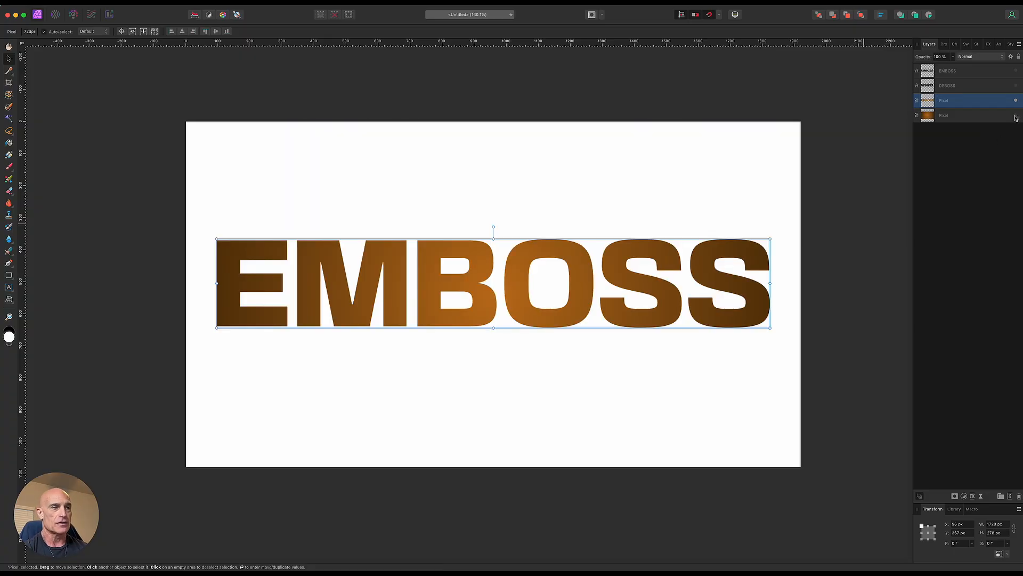
{"action": "left_click", "coordinate": [1016, 116]}
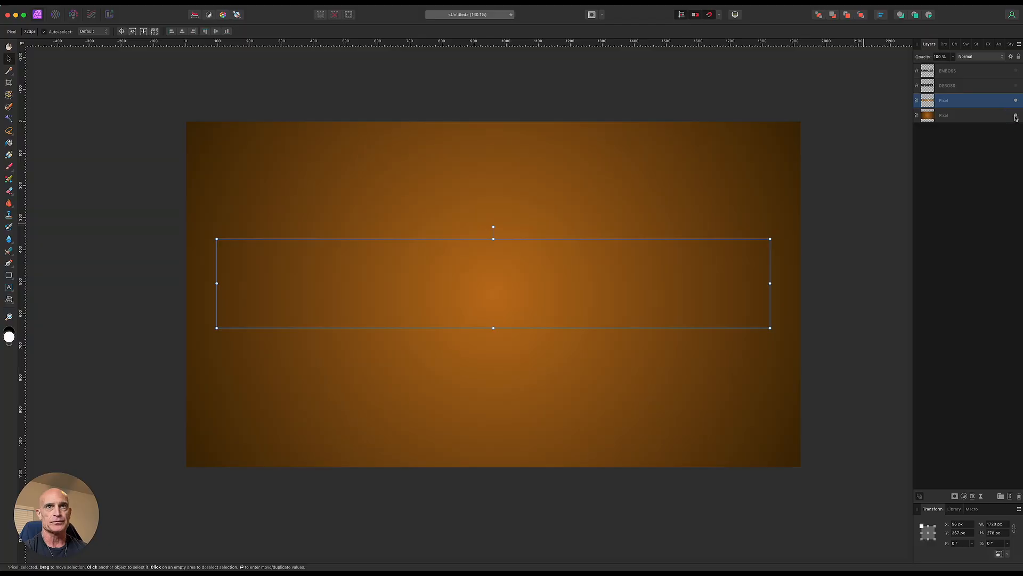
Add a Bevel / Emboss layer effect of type Emboss to the EMBOSS letter cutout.
{"action": "left_click", "coordinate": [973, 497]}
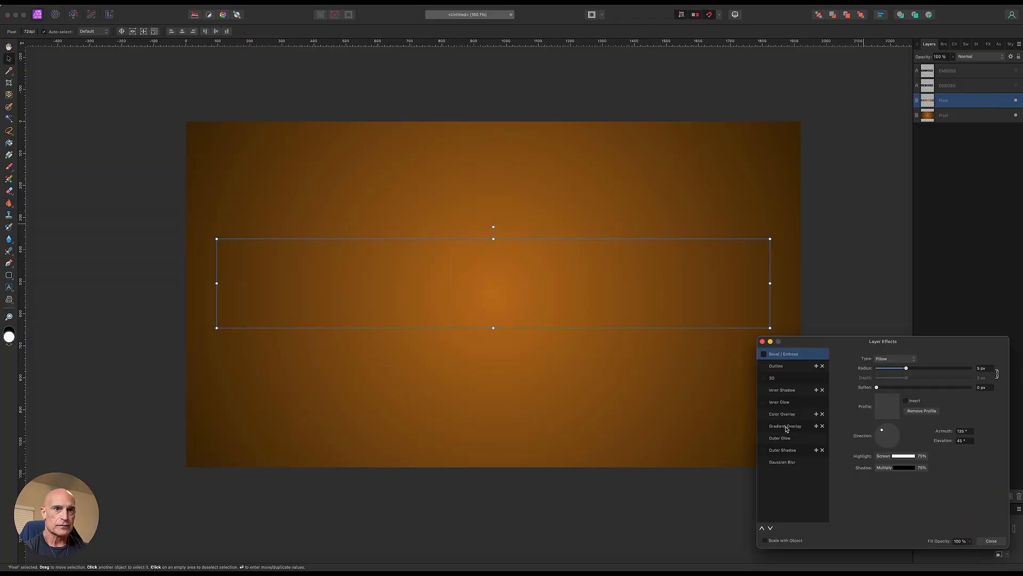
{"action": "left_click", "coordinate": [763, 355]}
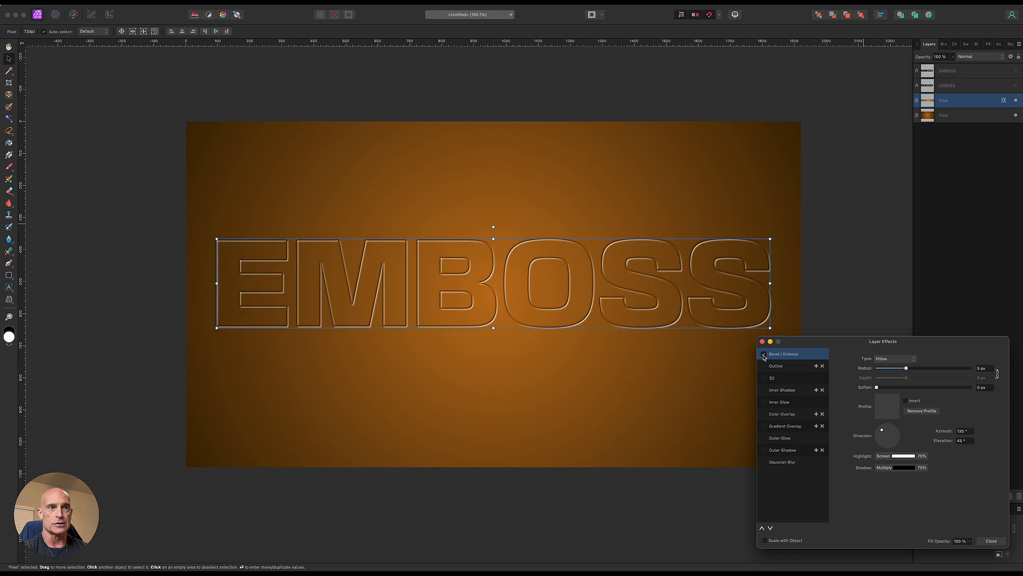
{"action": "left_click", "coordinate": [901, 360]}
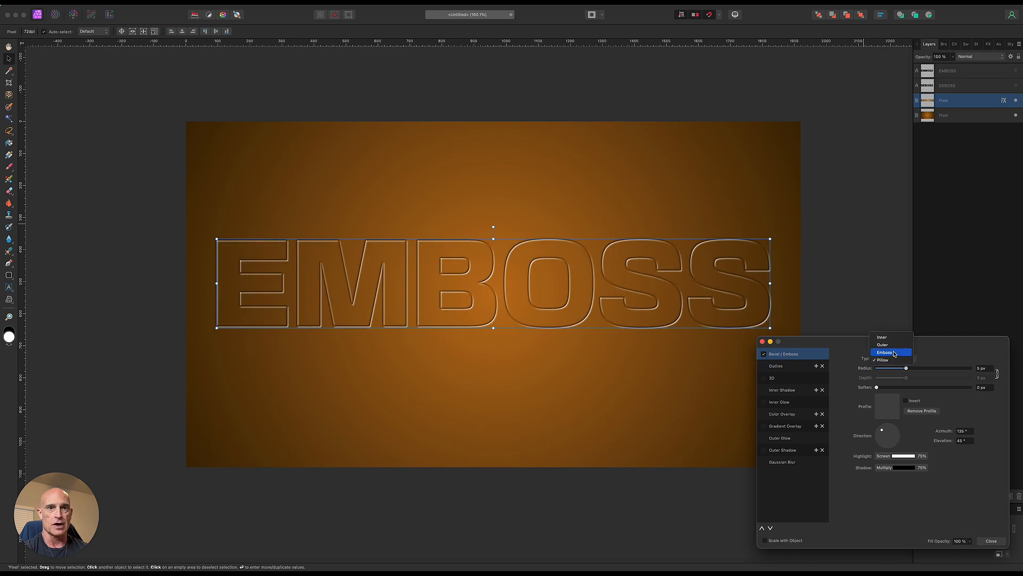
{"action": "left_click", "coordinate": [895, 353]}
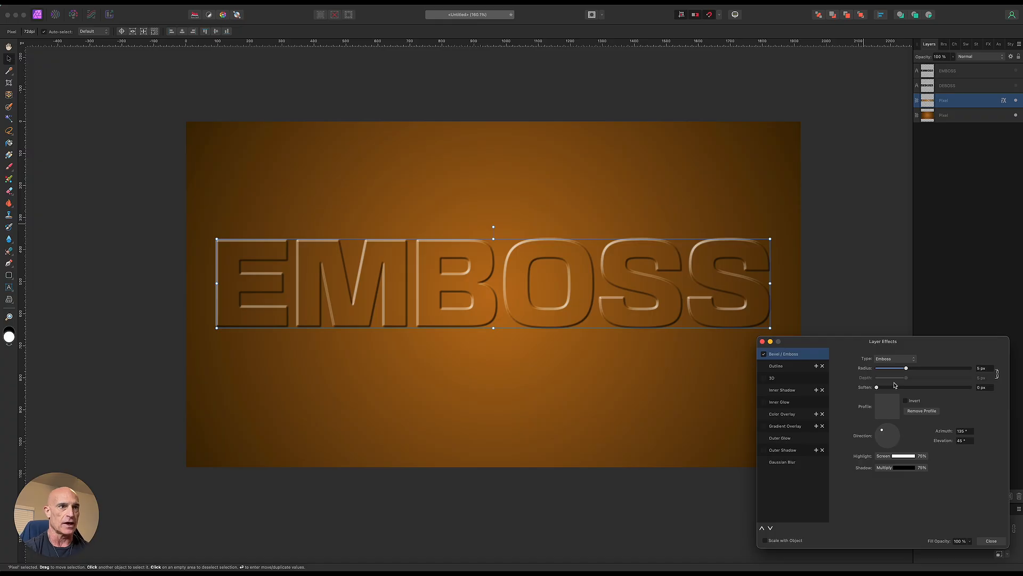
Unlink the emboss radius and depth, then set radius 7 px, depth about 35 px and soften 4 px.
{"action": "left_click", "coordinate": [998, 373]}
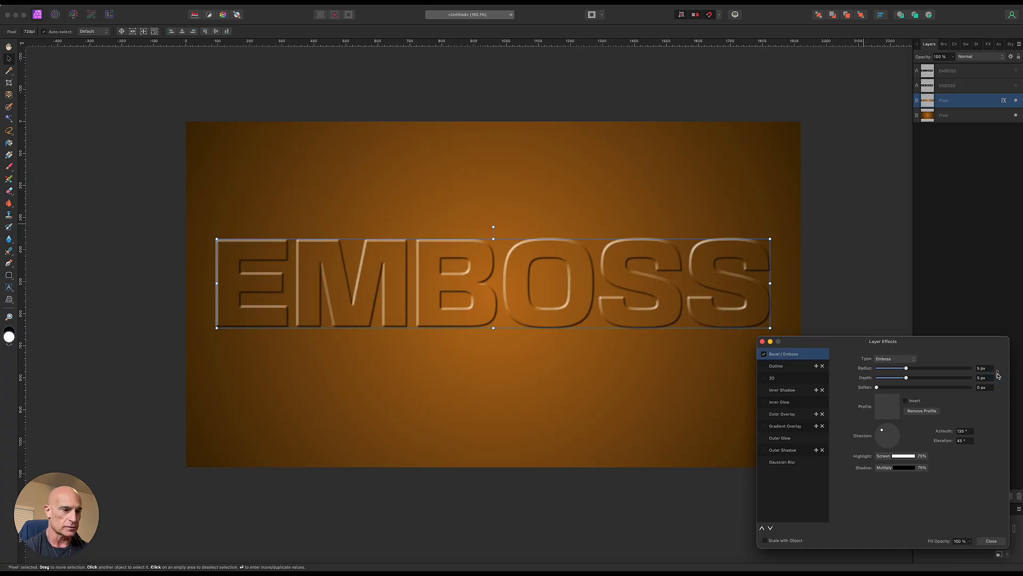
{"action": "left_click_drag", "start_coordinate": [907, 369], "coordinate": [912, 371]}
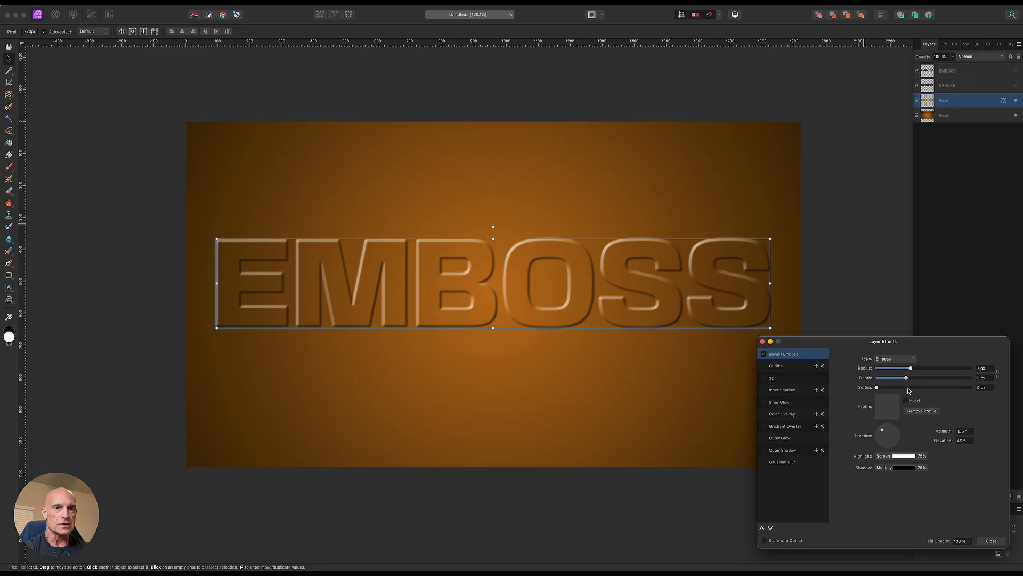
{"action": "left_click_drag", "start_coordinate": [907, 380], "coordinate": [945, 382]}
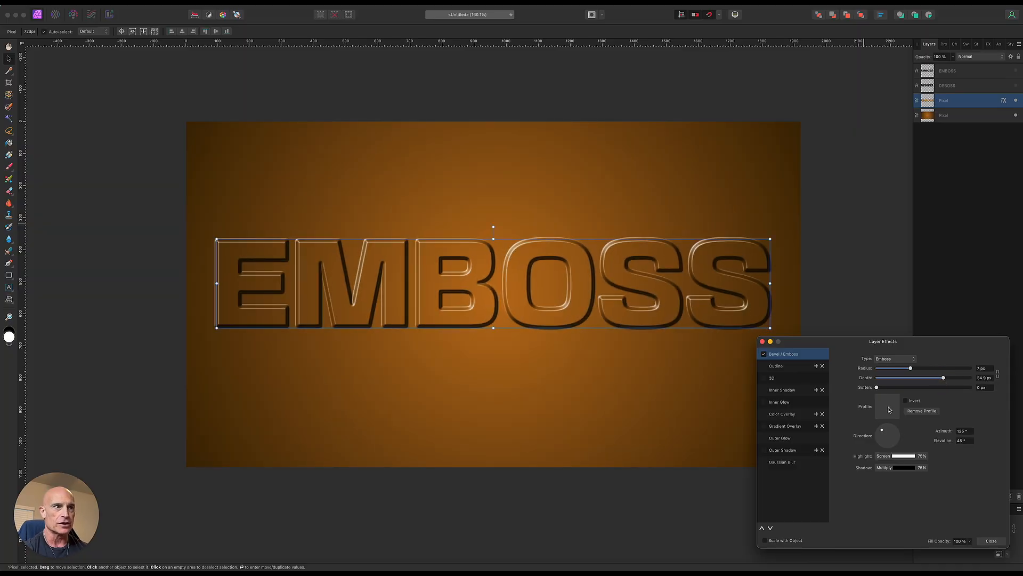
{"action": "left_click_drag", "start_coordinate": [878, 390], "coordinate": [925, 400]}
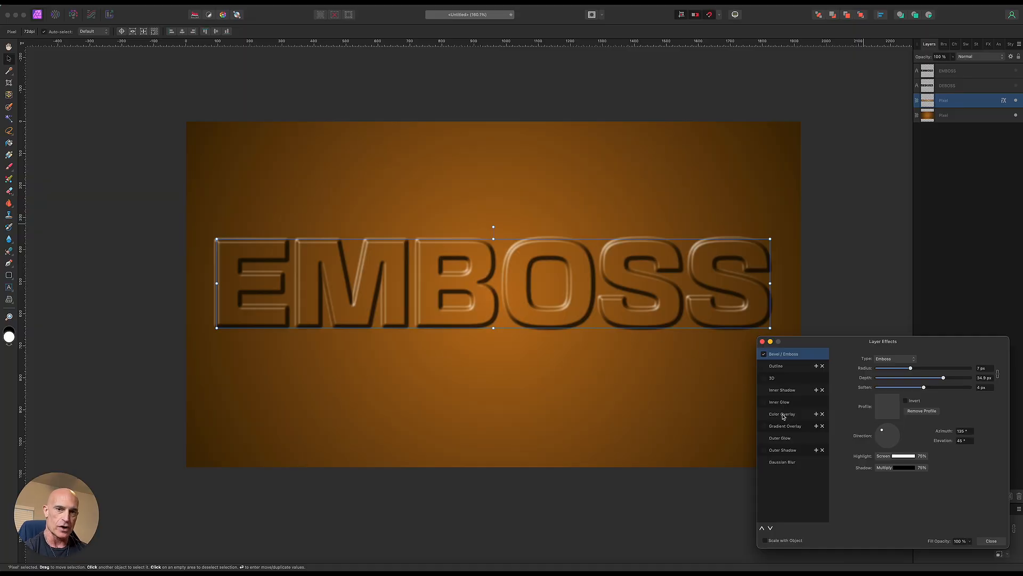
Enable an Inner Shadow on the EMBOSS cutout with Screen blend mode and white as its color.
{"action": "left_click", "coordinate": [763, 392]}
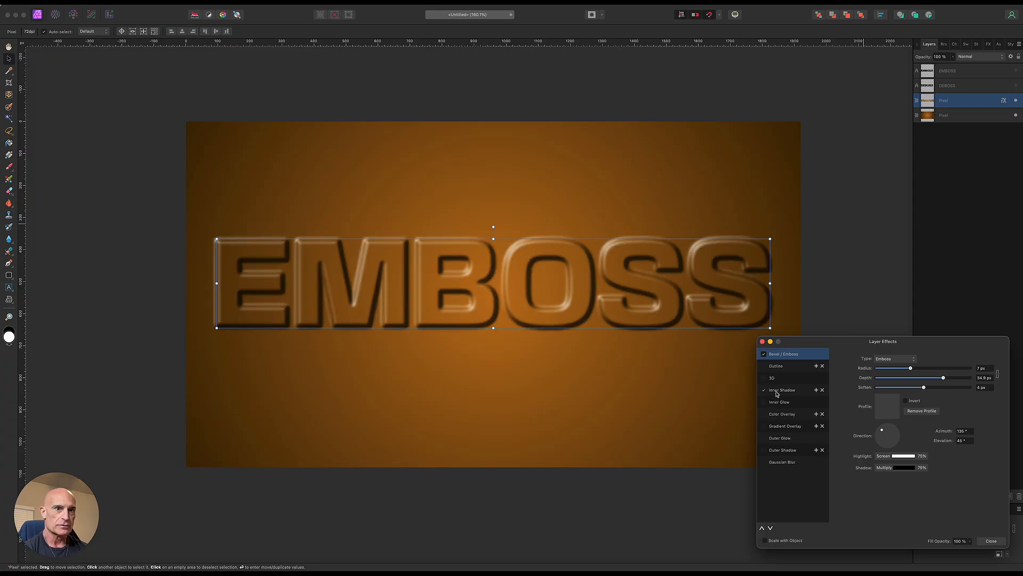
{"action": "left_click", "coordinate": [781, 392]}
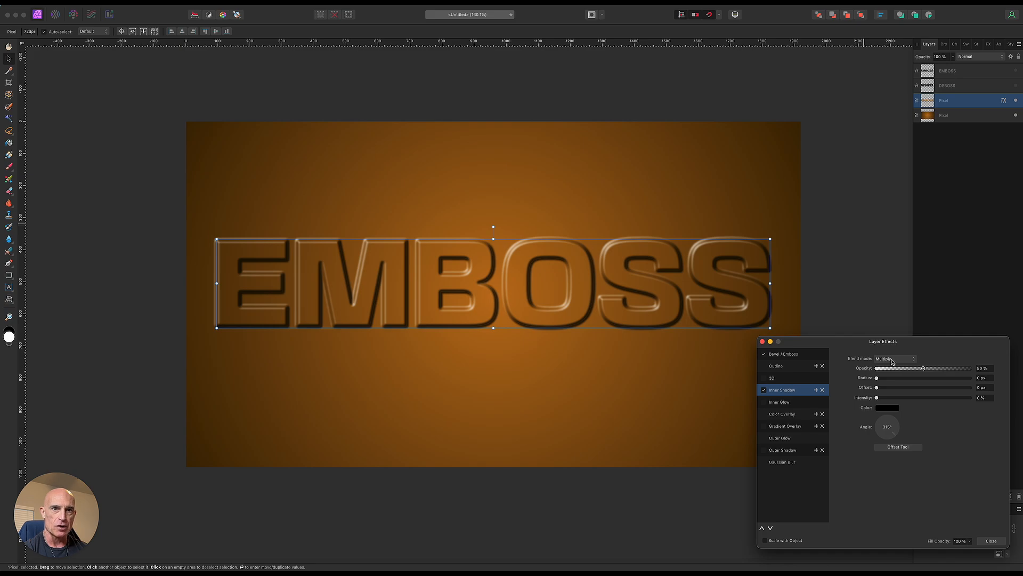
{"action": "left_click", "coordinate": [894, 360]}
{"action": "left_click", "coordinate": [887, 402]}
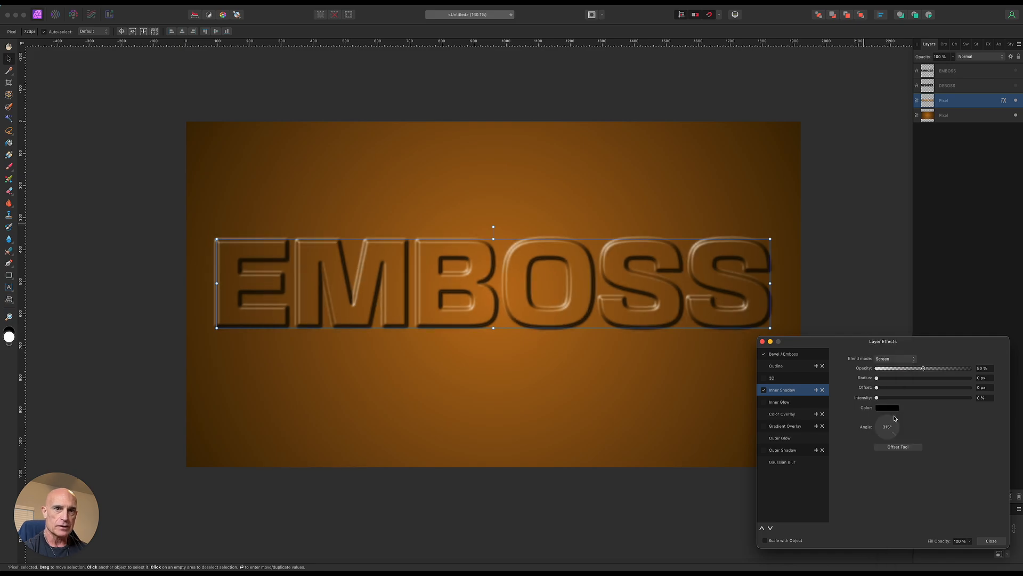
{"action": "left_click", "coordinate": [888, 408]}
{"action": "left_click", "coordinate": [902, 497]}
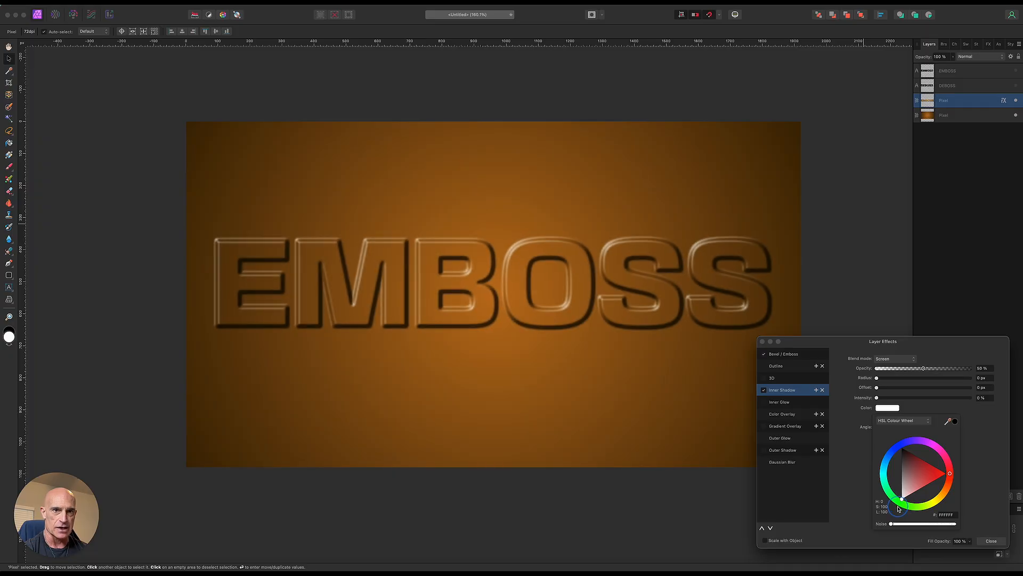
{"action": "left_click", "coordinate": [843, 388]}
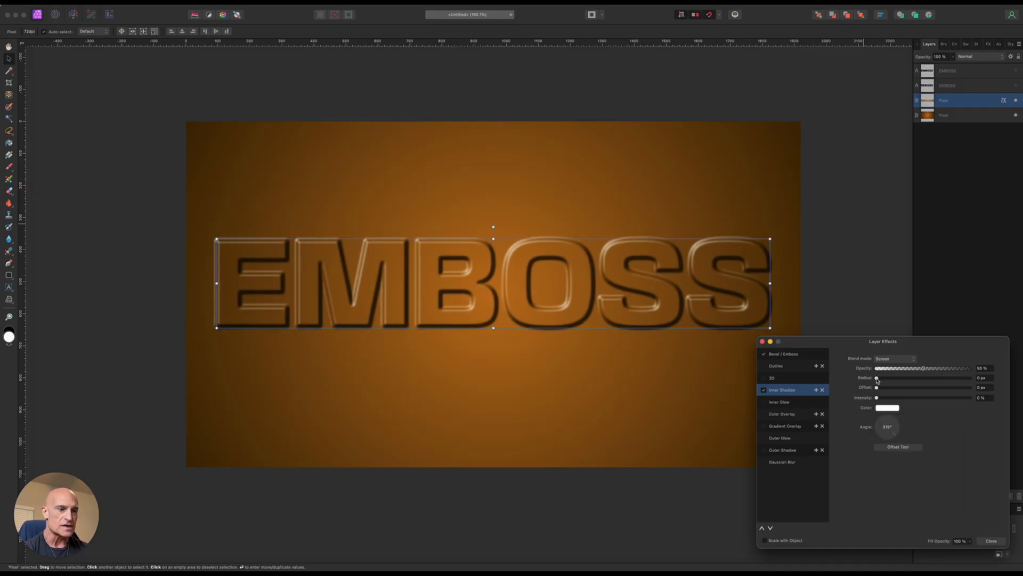
Set the Inner Shadow's radius to about 20.5 px, its offset to 9.8 px and its intensity to 1%.
{"action": "left_click_drag", "start_coordinate": [877, 380], "coordinate": [928, 382]}
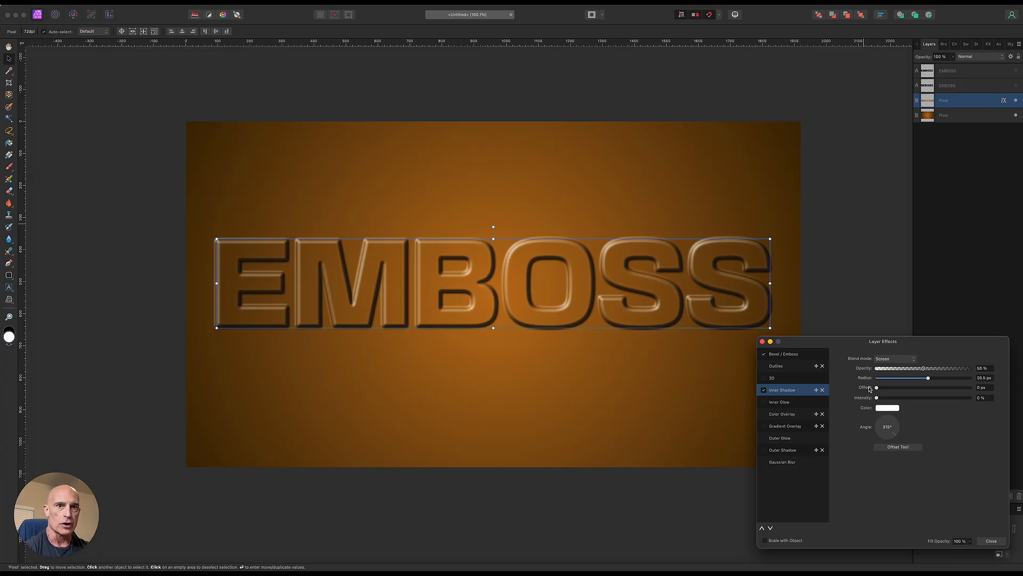
{"action": "left_click_drag", "start_coordinate": [879, 390], "coordinate": [918, 393]}
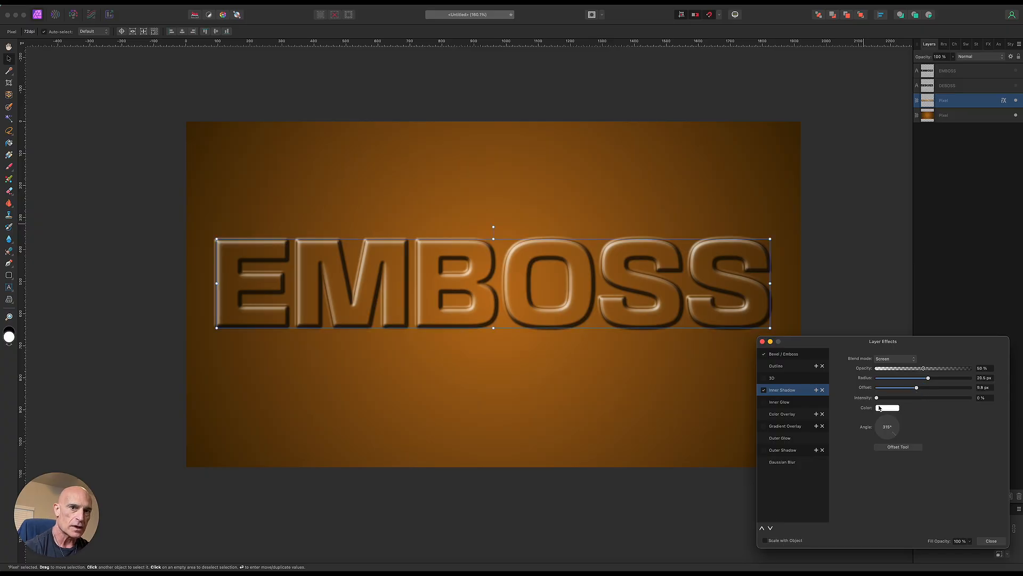
{"action": "left_click_drag", "start_coordinate": [878, 399], "coordinate": [880, 401]}
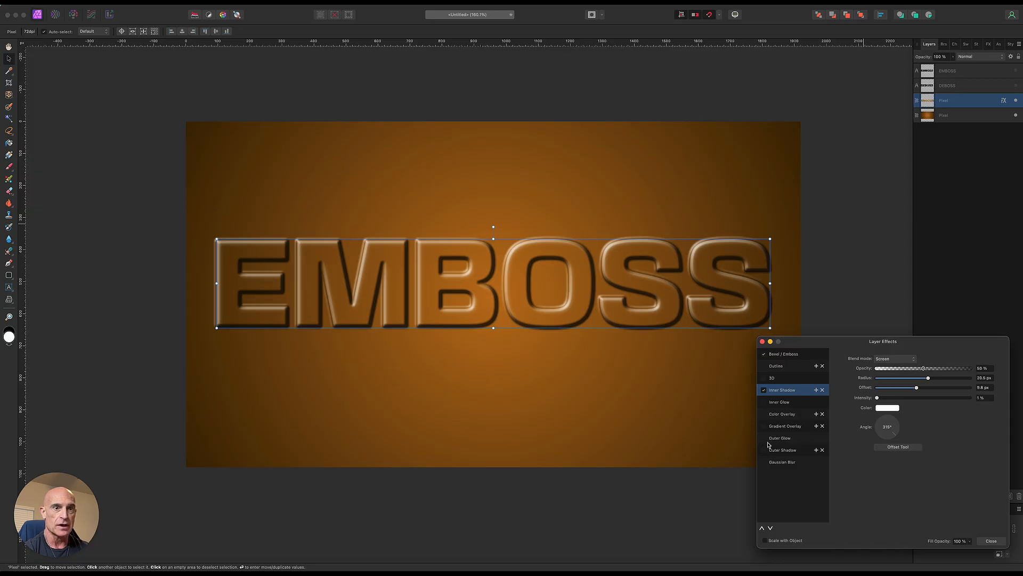
Enable an Inner Glow on the EMBOSS cutout and sample its color from the bright orange center of the canvas.
{"action": "left_click", "coordinate": [764, 403]}
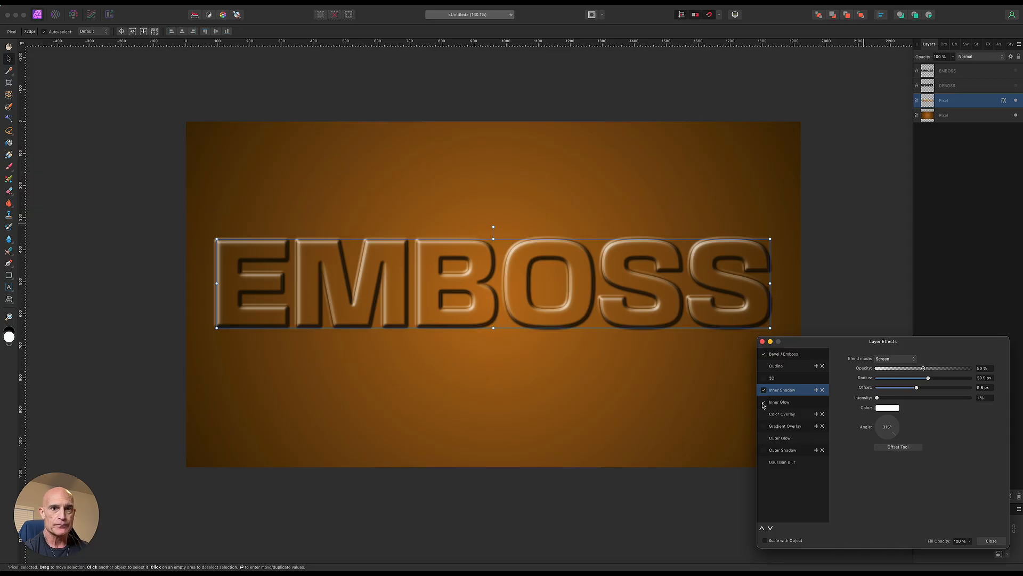
{"action": "left_click", "coordinate": [778, 404]}
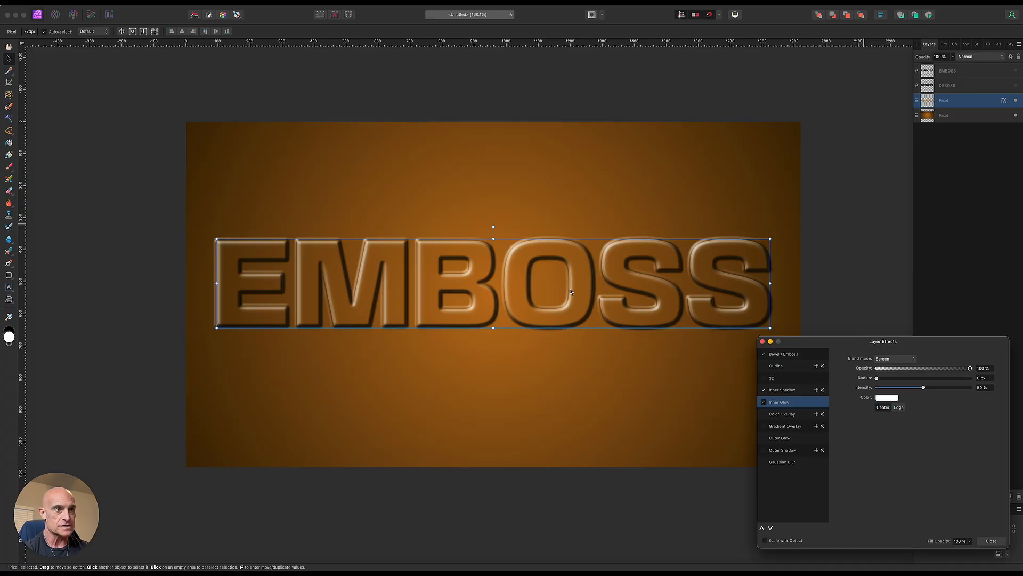
{"action": "left_click", "coordinate": [882, 398]}
{"action": "left_click_drag", "start_coordinate": [948, 410], "coordinate": [502, 327]}
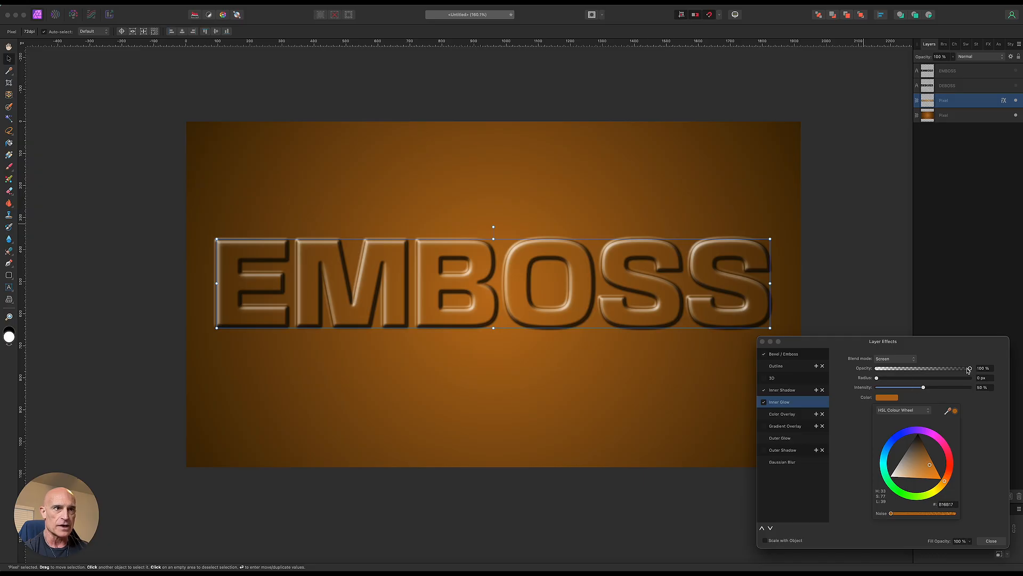
Set the Inner Glow's opacity to 20%, radius to about 8.7 px and intensity to 53%, and close the layer effects.
{"action": "left_click_drag", "start_coordinate": [969, 370], "coordinate": [896, 381]}
{"action": "left_click_drag", "start_coordinate": [902, 382], "coordinate": [916, 383]}
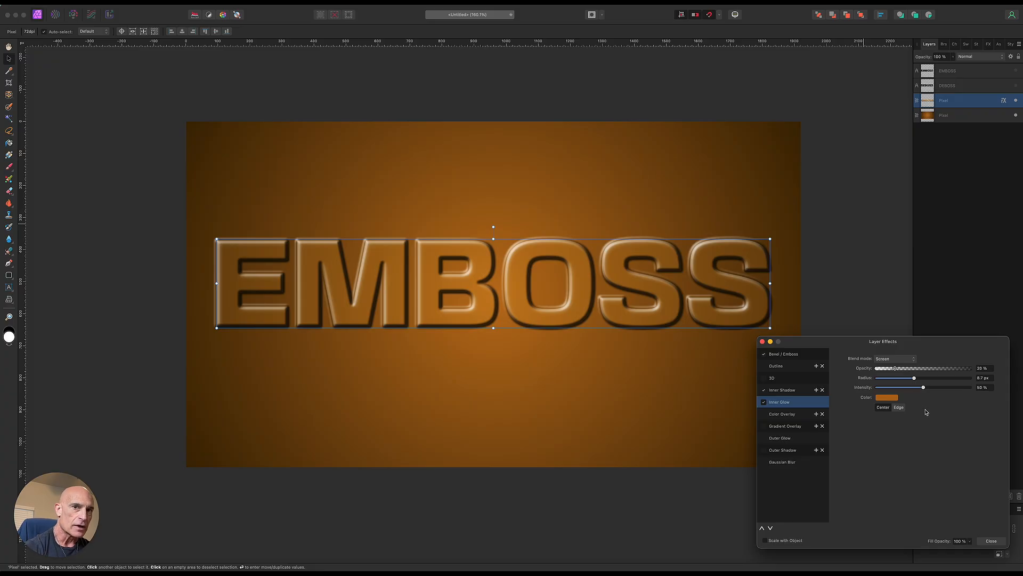
{"action": "left_click_drag", "start_coordinate": [924, 388], "coordinate": [926, 389]}
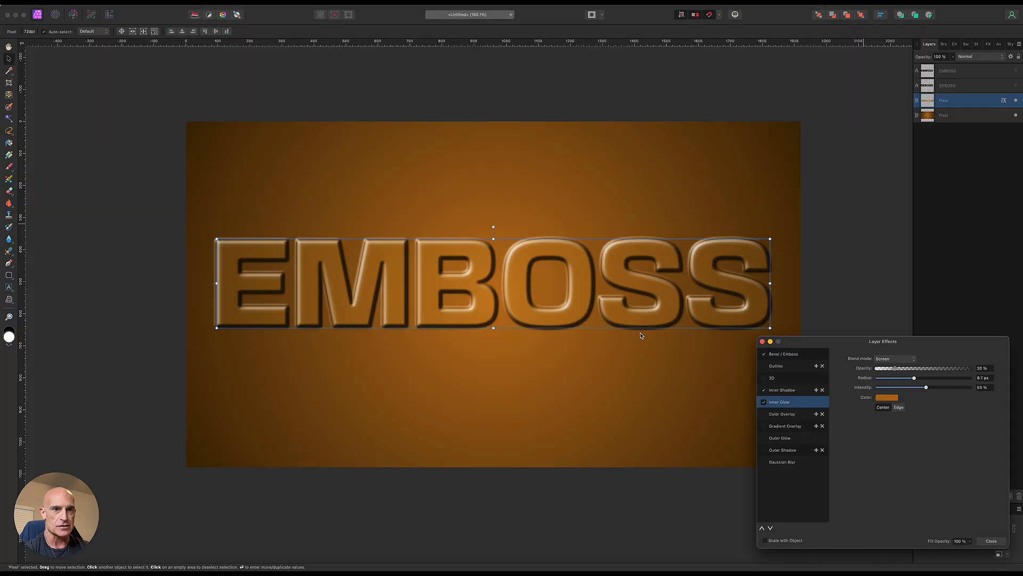
{"action": "left_click", "coordinate": [763, 341]}
Move the embossed letters straight up to Y 127 px, and show the DEBOSS text layer.
{"action": "left_click_drag", "start_coordinate": [523, 320], "coordinate": [526, 244]}
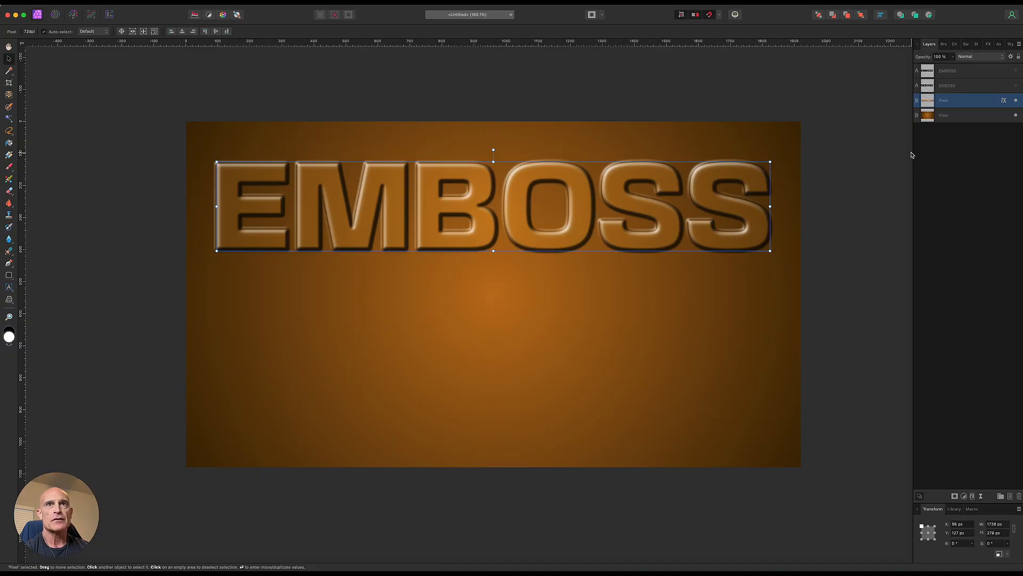
{"action": "left_click", "coordinate": [1015, 85]}
{"action": "left_click", "coordinate": [991, 85]}
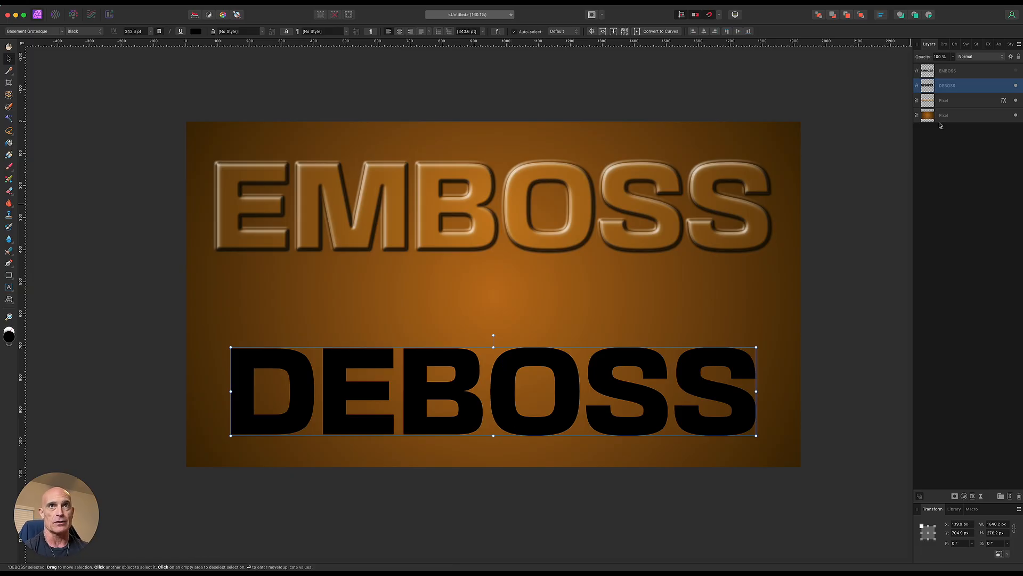
Copy the DEBOSS-shaped area of the brown background onto its own layer, clear the selection, and hide the DEBOSS text layer.
{"action": "left_click", "coordinate": [986, 120]}
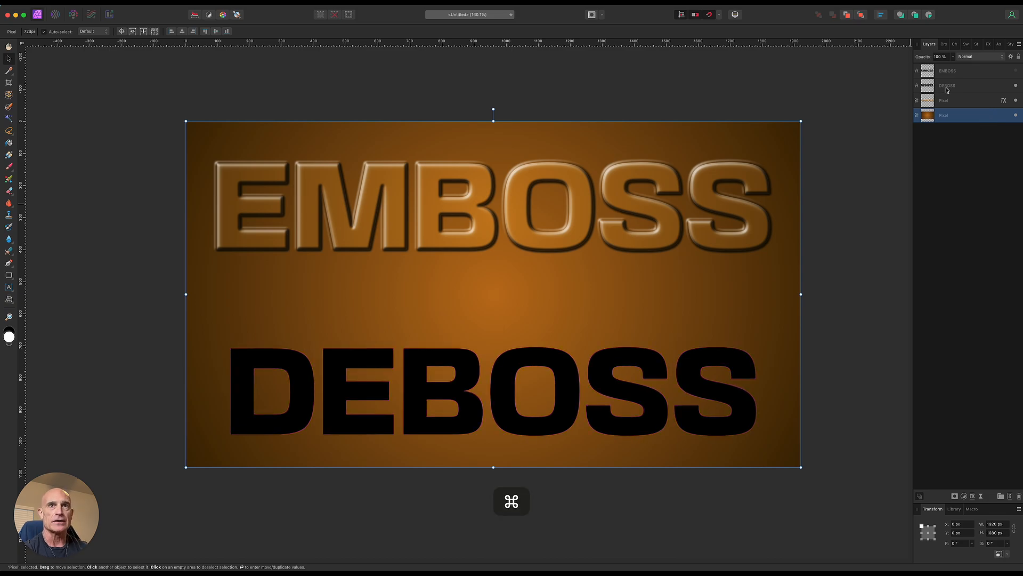
{"action": "left_click", "coordinate": [926, 86], "text": "super"}
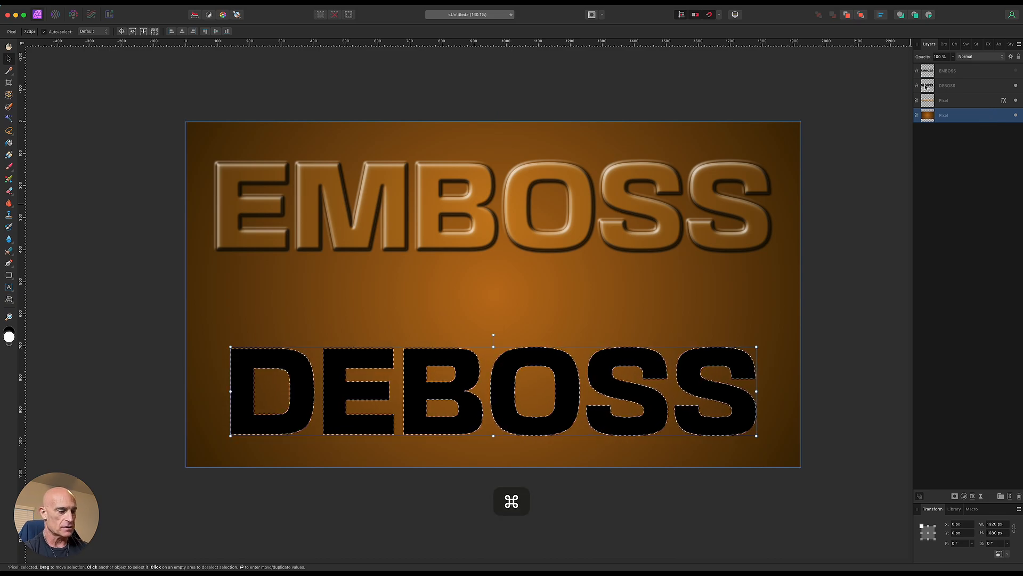
{"action": "key", "text": "super+c"}
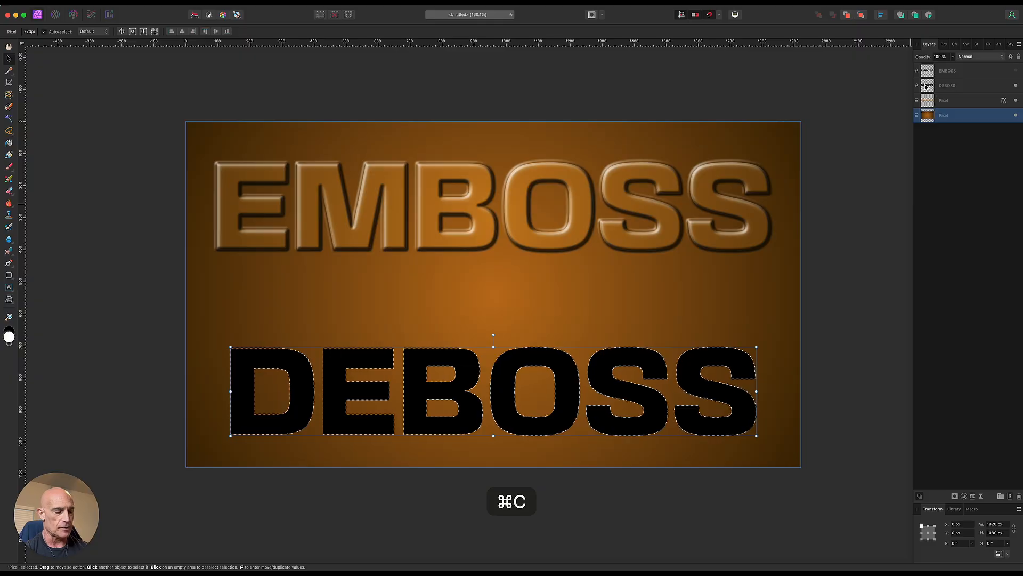
{"action": "key", "text": "super+v"}
{"action": "key", "text": "super+d"}
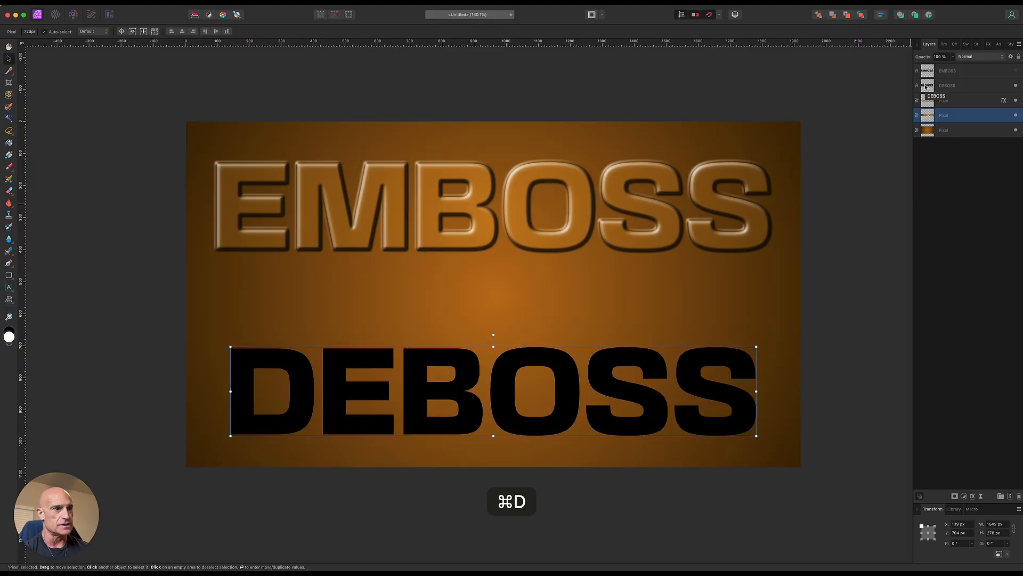
{"action": "left_click", "coordinate": [1016, 86]}
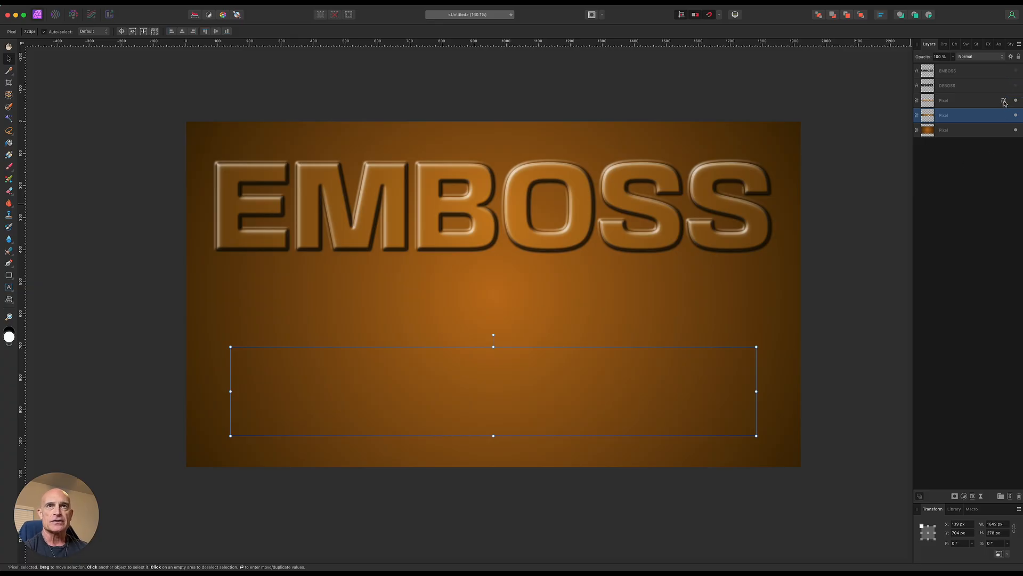
Copy the EMBOSS cutout's layer effects to the DEBOSS cutout, and invert the copied Bevel / Emboss profile.
{"action": "left_click", "coordinate": [1004, 117]}
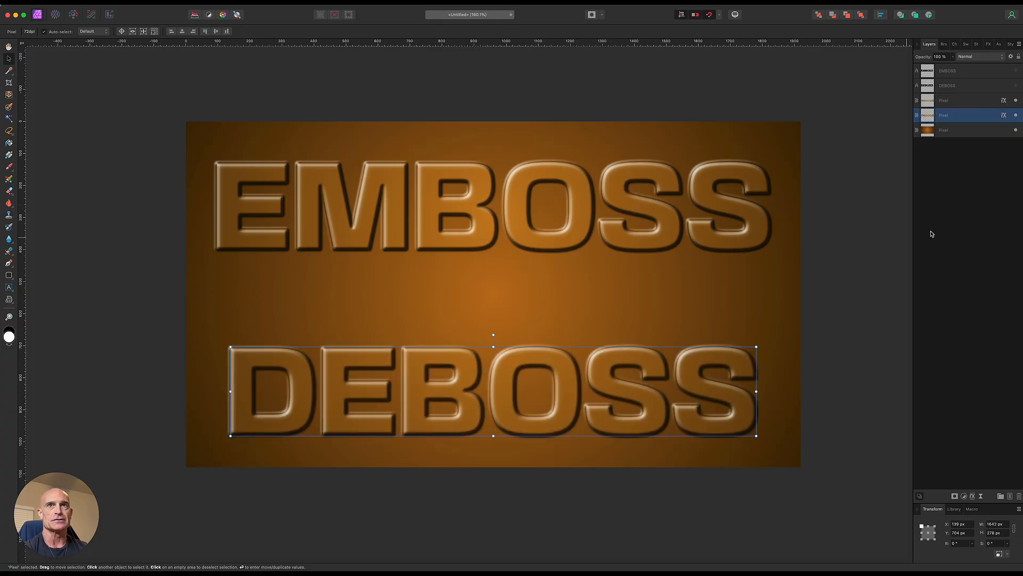
{"action": "left_click", "coordinate": [1004, 115]}
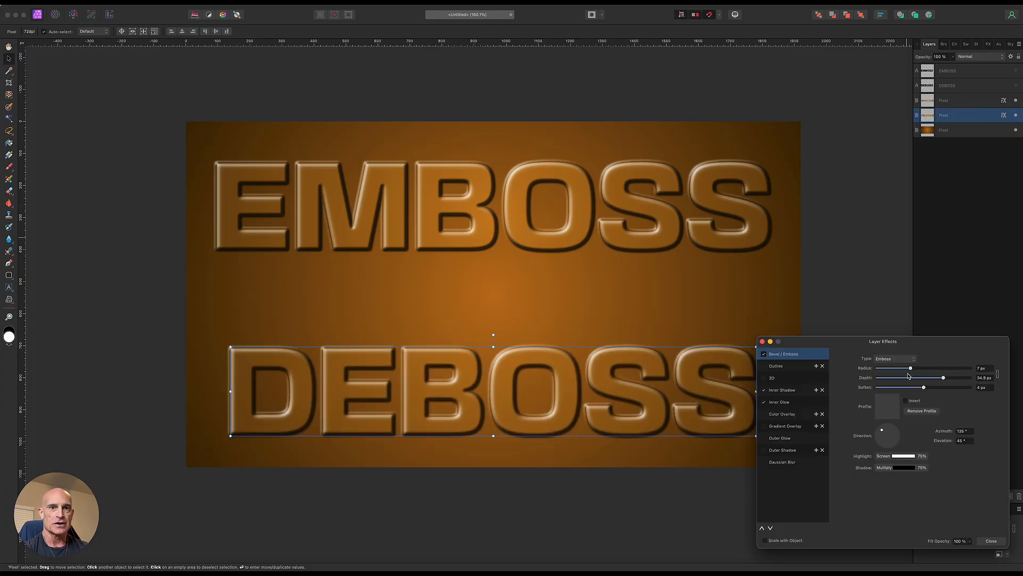
{"action": "left_click", "coordinate": [906, 401]}
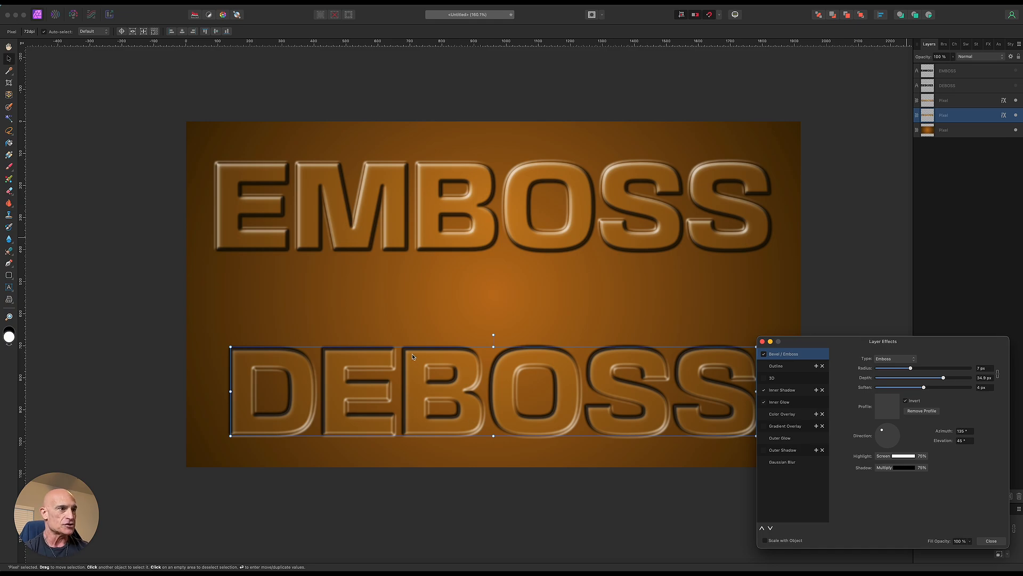
Set the DEBOSS cutout's Bevel / Emboss radius to about 9.5 px, depth to about 8.8 px and soften to 2.1 px.
{"action": "left_click", "coordinate": [786, 356]}
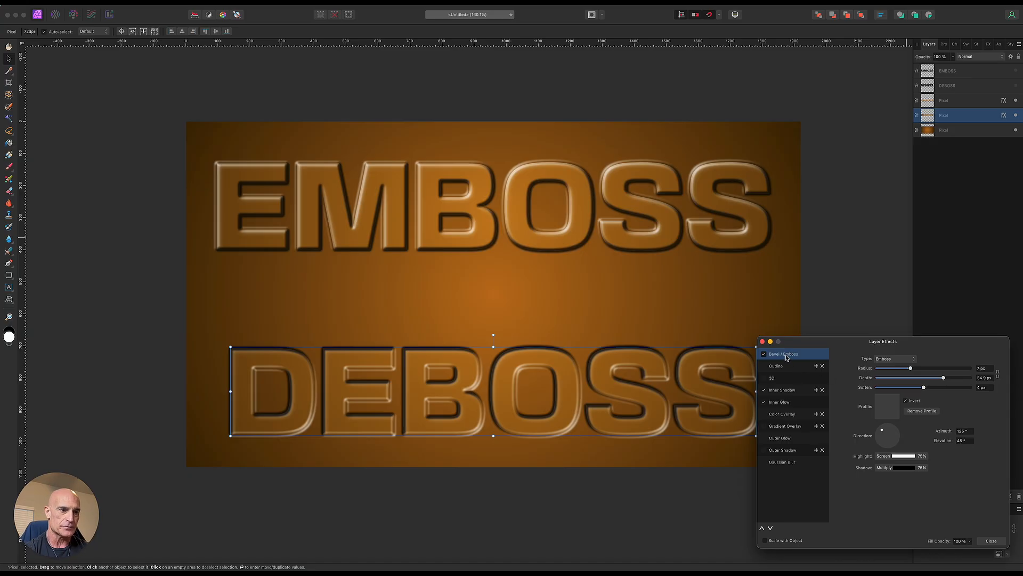
{"action": "left_click", "coordinate": [911, 368]}
{"action": "left_click_drag", "start_coordinate": [910, 368], "coordinate": [916, 371]}
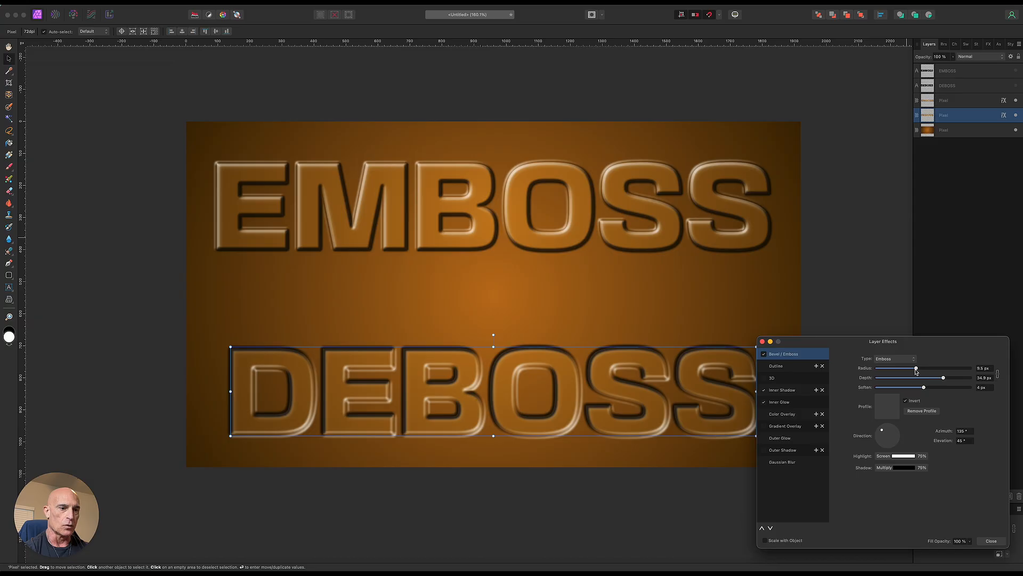
{"action": "left_click_drag", "start_coordinate": [942, 379], "coordinate": [915, 384]}
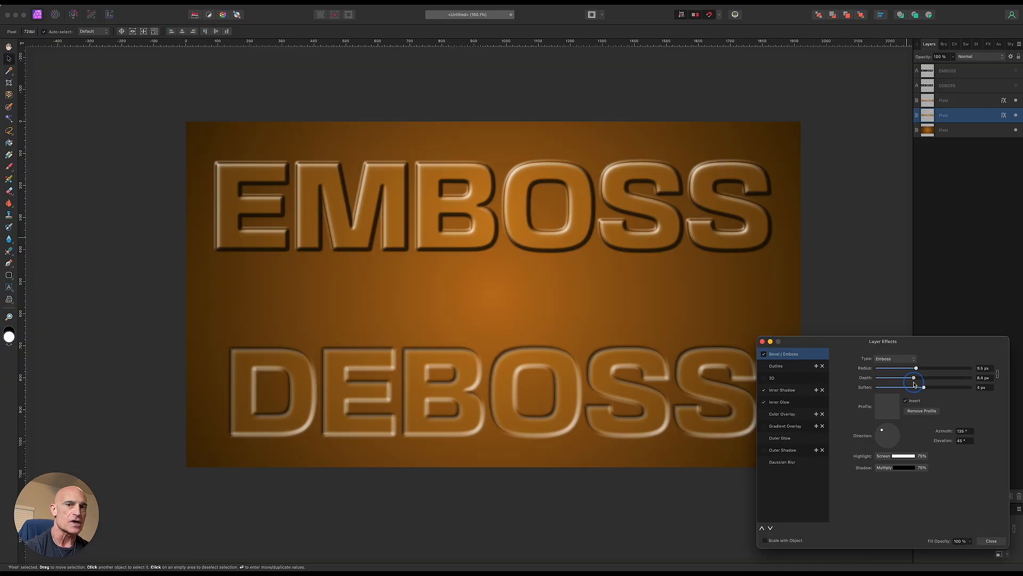
{"action": "left_click_drag", "start_coordinate": [924, 387], "coordinate": [901, 392]}
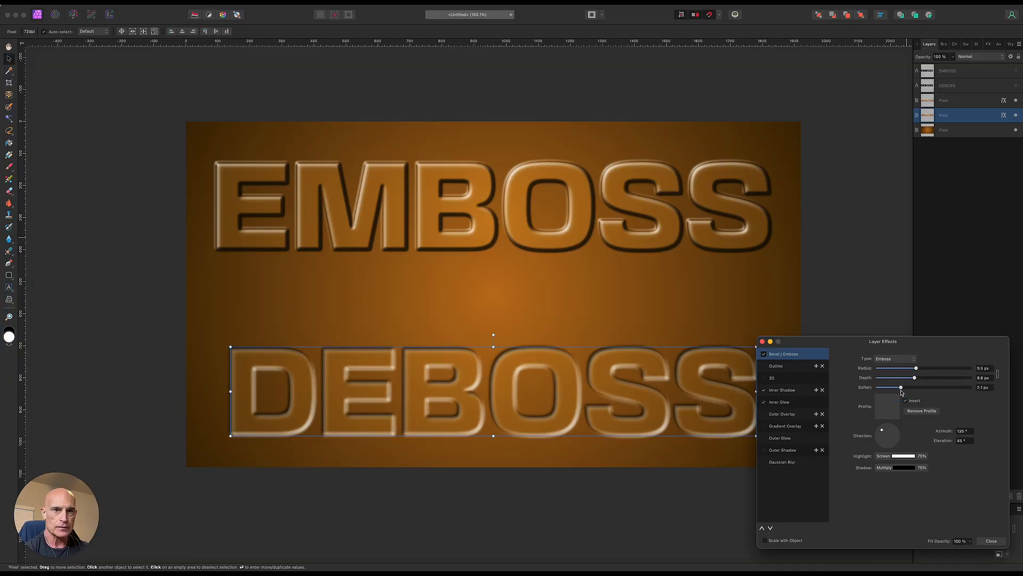
Set the DEBOSS cutout's Inner Shadow to Multiply, with a radius of about 26.4 px and an offset of about 20.2 px.
{"action": "left_click", "coordinate": [783, 392]}
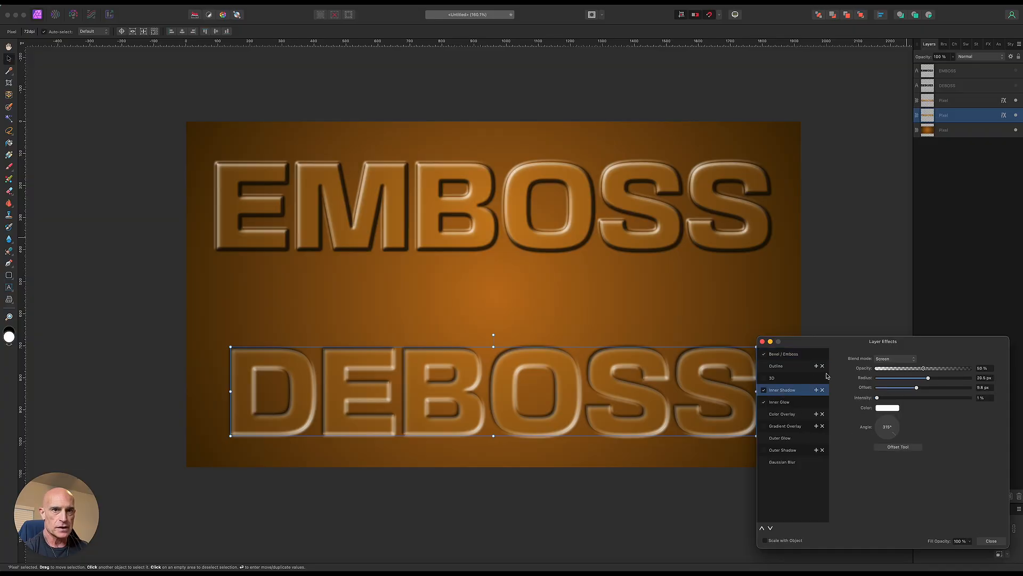
{"action": "left_click", "coordinate": [891, 360]}
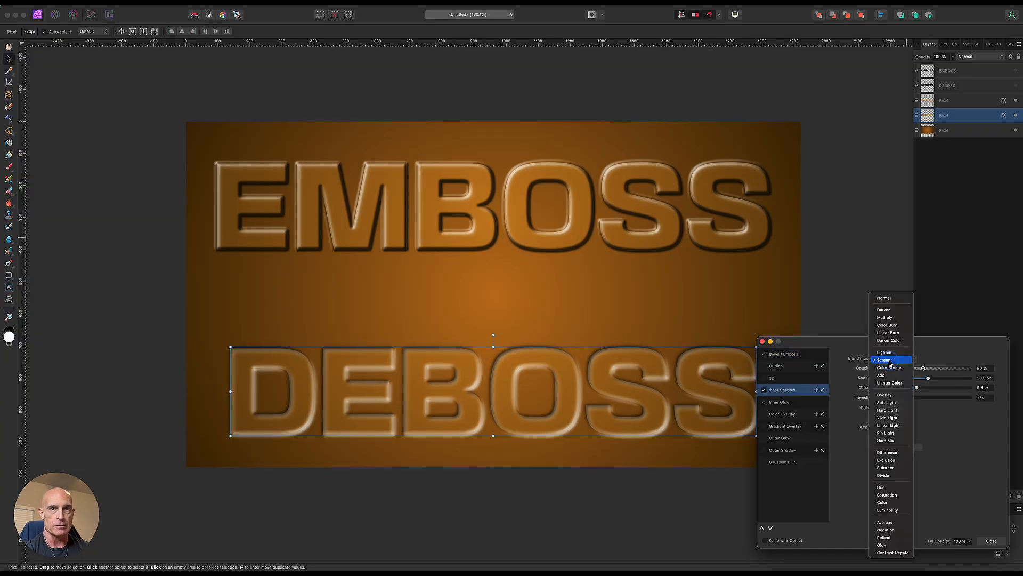
{"action": "left_click", "coordinate": [881, 319]}
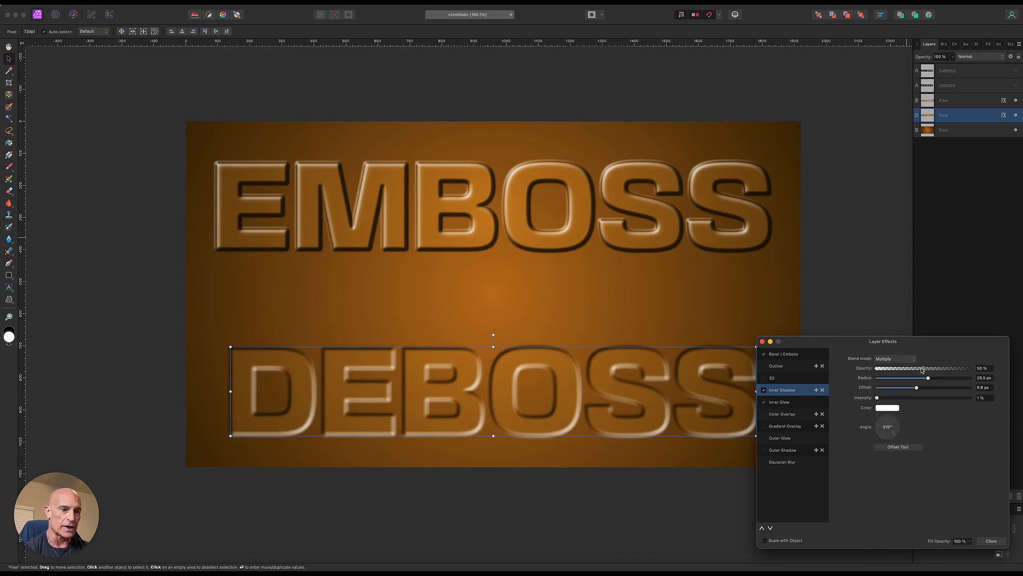
{"action": "left_click_drag", "start_coordinate": [930, 380], "coordinate": [935, 383]}
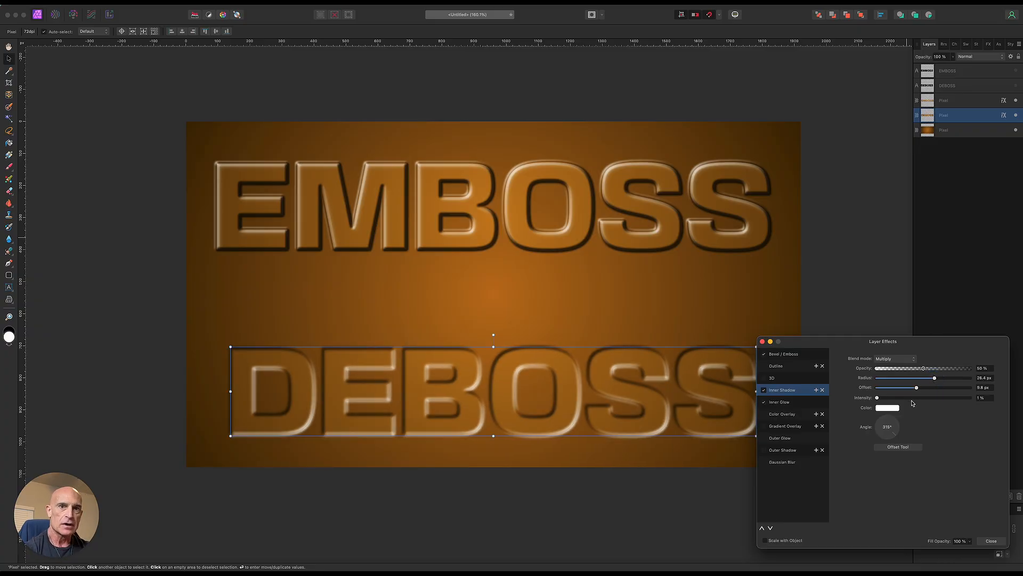
{"action": "left_click_drag", "start_coordinate": [917, 389], "coordinate": [928, 391]}
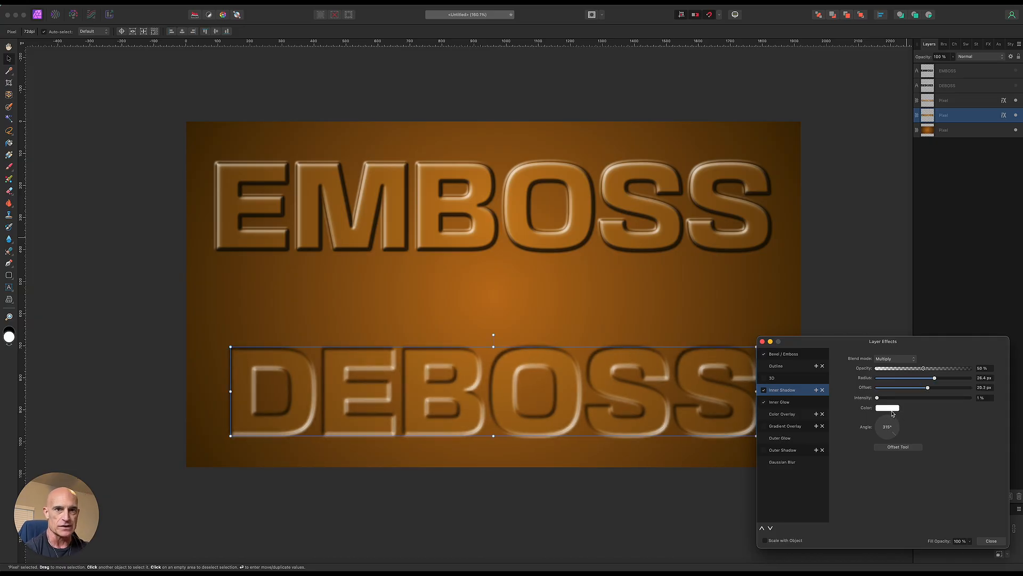
Change the DEBOSS cutout's Inner Shadow color to black and raise its intensity to 40%.
{"action": "left_click", "coordinate": [888, 407]}
{"action": "left_click_drag", "start_coordinate": [906, 459], "coordinate": [888, 438]}
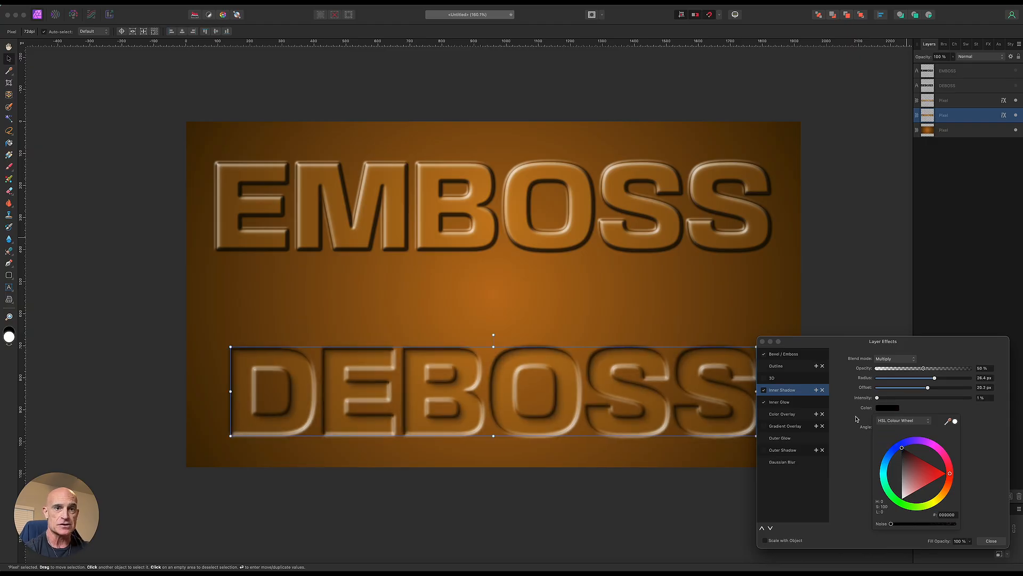
{"action": "left_click", "coordinate": [854, 414]}
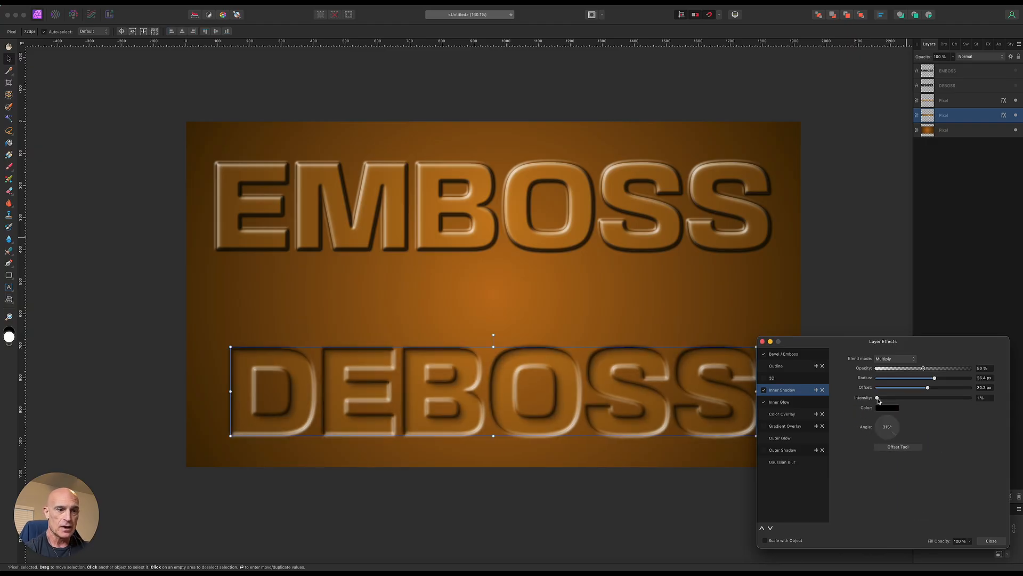
{"action": "left_click_drag", "start_coordinate": [878, 400], "coordinate": [915, 403]}
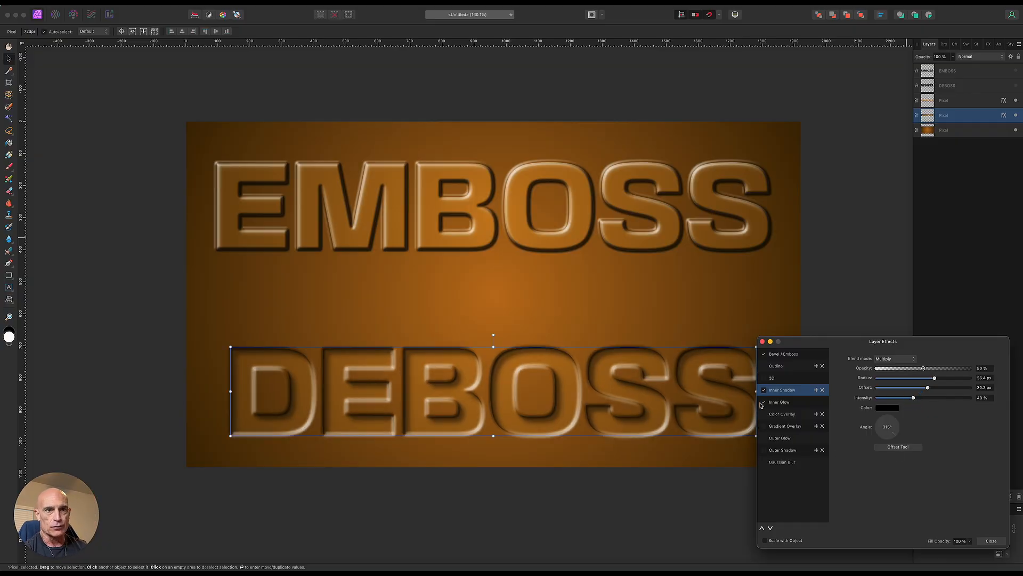
Replace the DEBOSS cutout's Inner Glow with a black Color Overlay at about 20% opacity, and close the layer effects.
{"action": "left_click", "coordinate": [764, 403]}
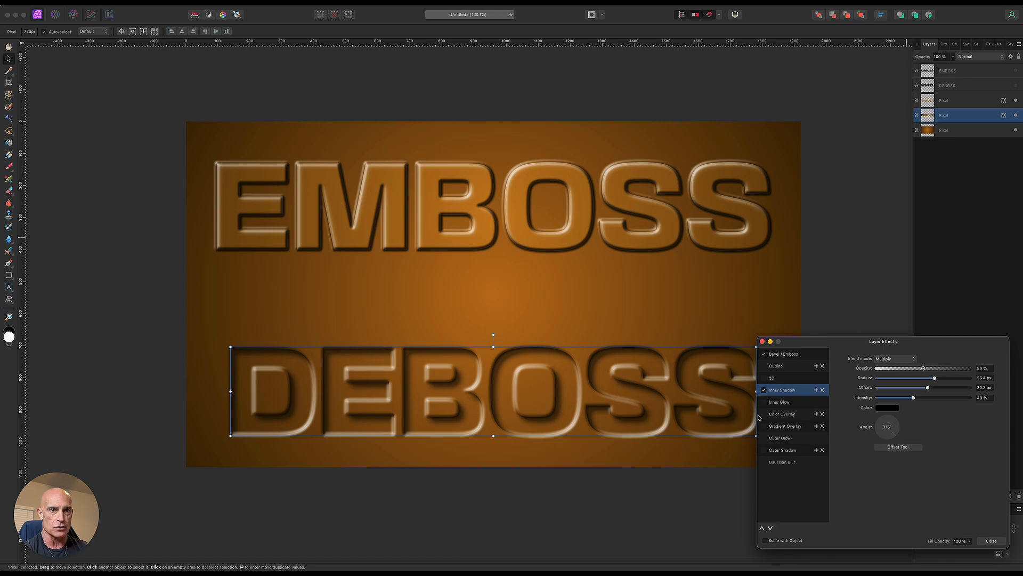
{"action": "left_click", "coordinate": [763, 414]}
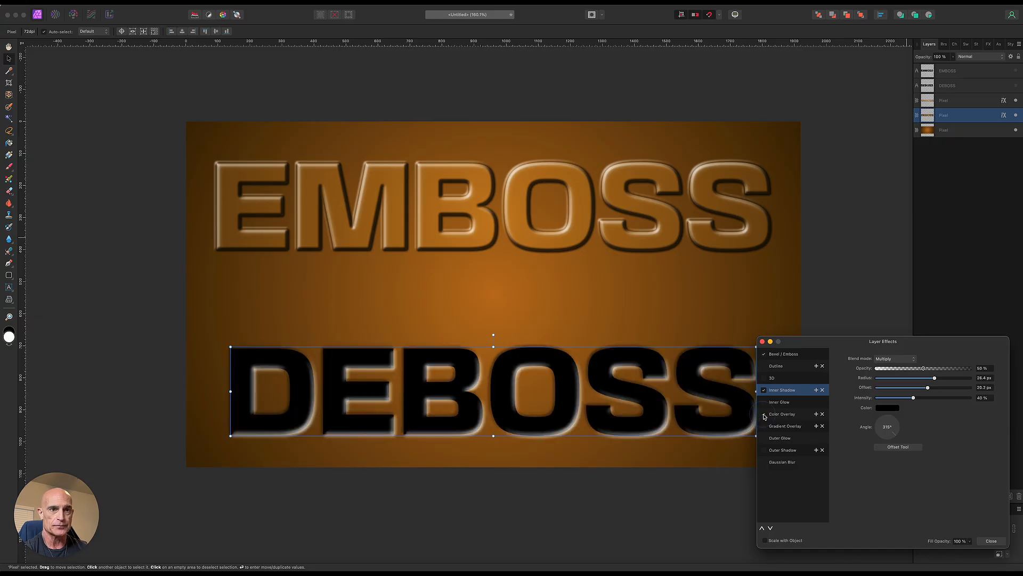
{"action": "left_click", "coordinate": [783, 414]}
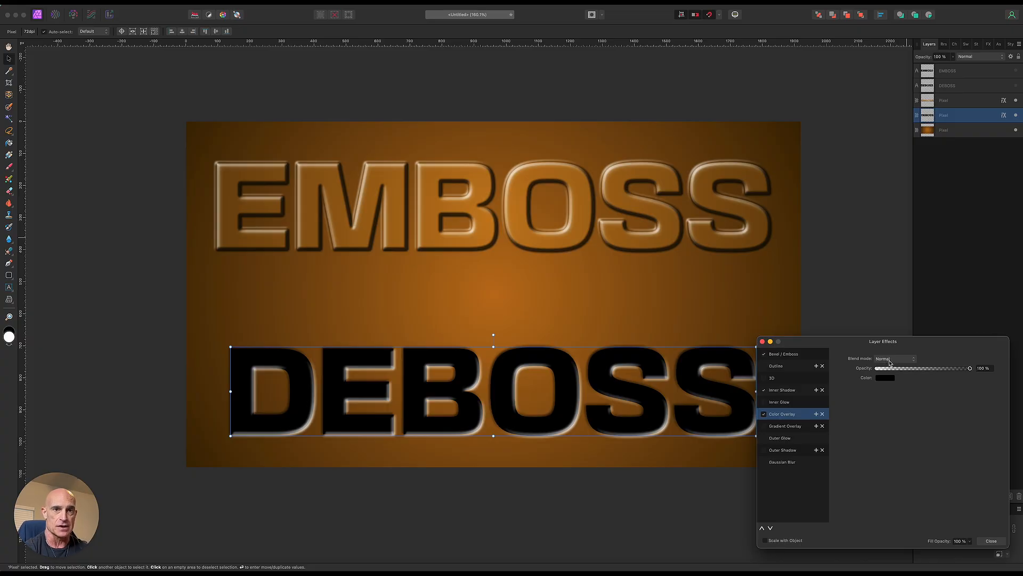
{"action": "left_click_drag", "start_coordinate": [970, 368], "coordinate": [895, 380]}
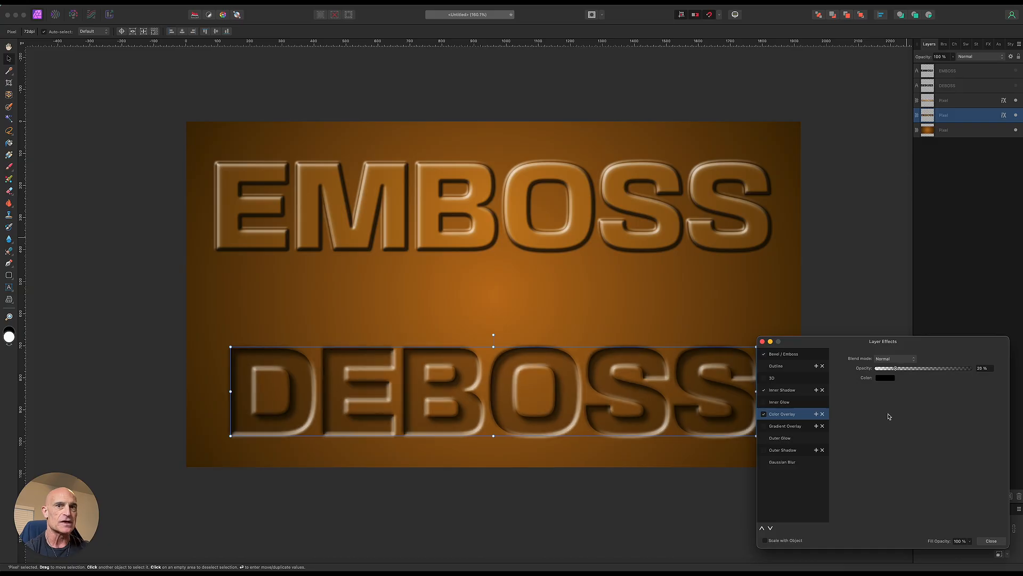
{"action": "left_click", "coordinate": [762, 341]}
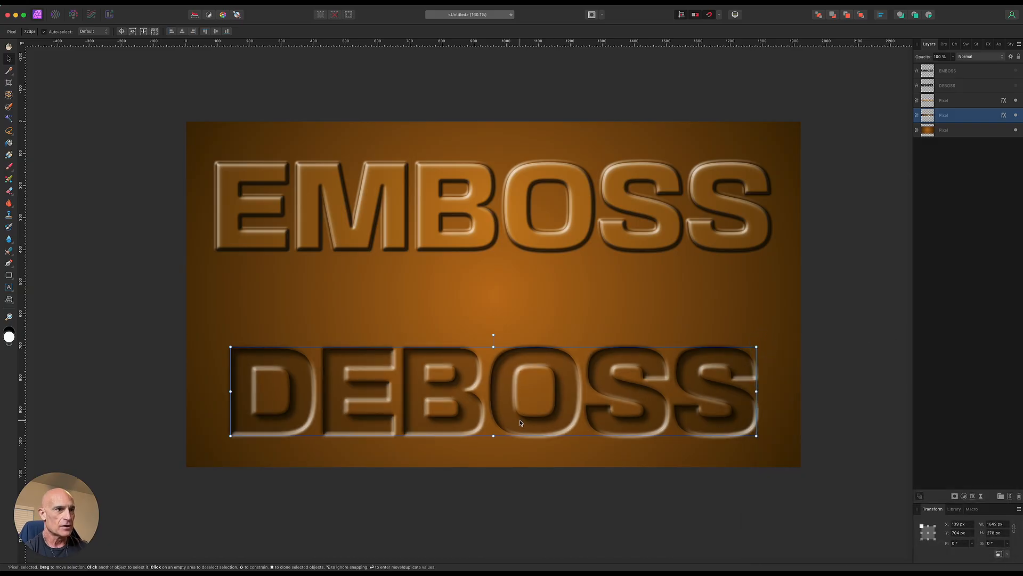
Move the DEBOSS letters up to Y 557 px and the EMBOSS letters down to X 84 px, Y 201 px.
{"action": "left_click_drag", "start_coordinate": [511, 417], "coordinate": [510, 370]}
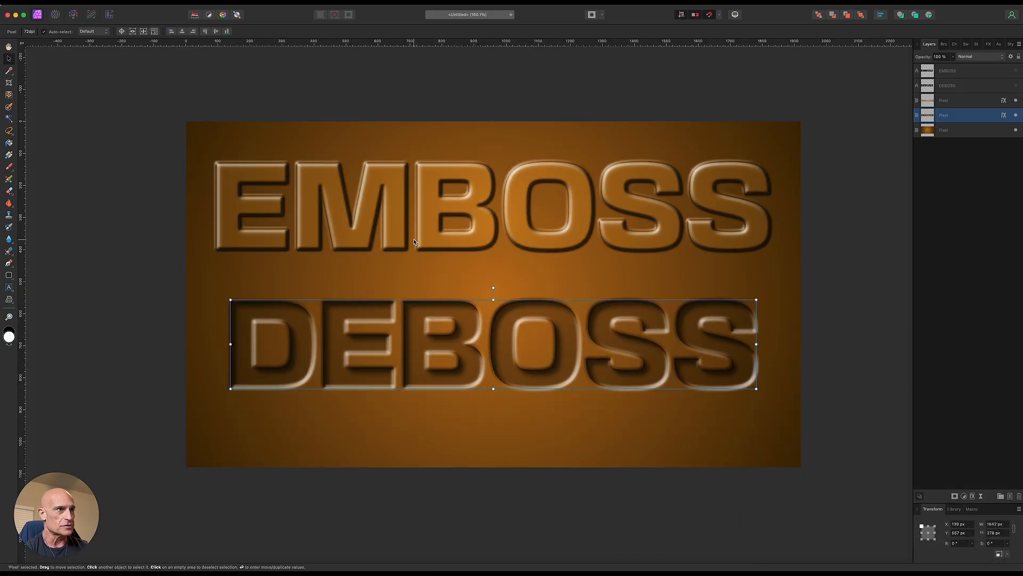
{"action": "left_click_drag", "start_coordinate": [431, 239], "coordinate": [430, 263]}
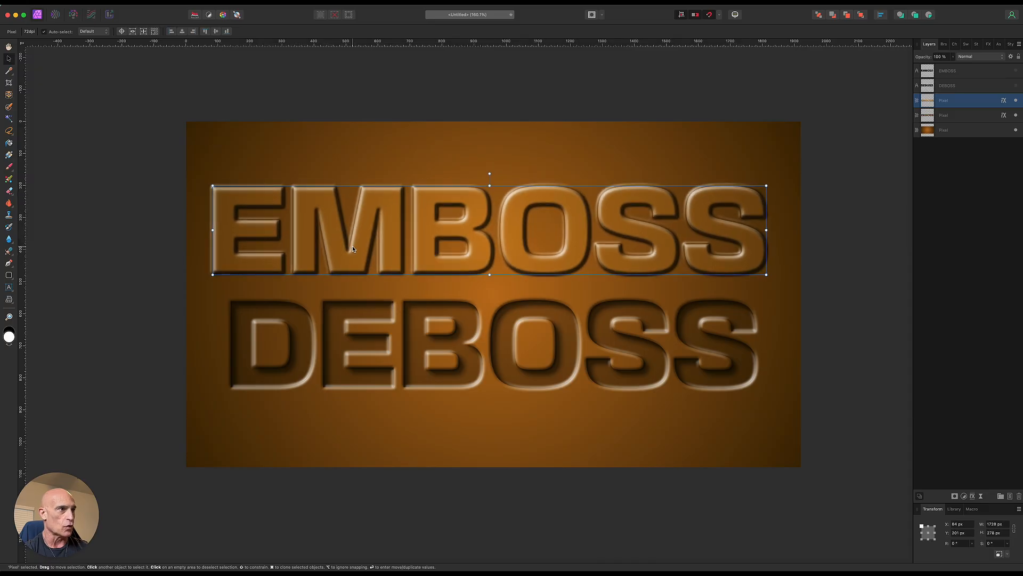